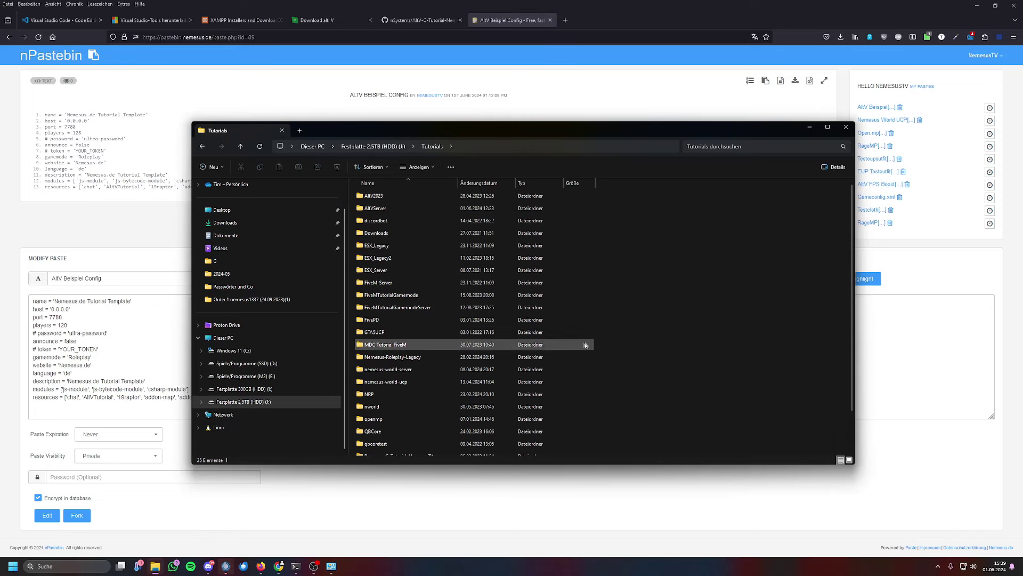
Create a new folder named AltVTestServer in Tutorials
right_click(775, 437)
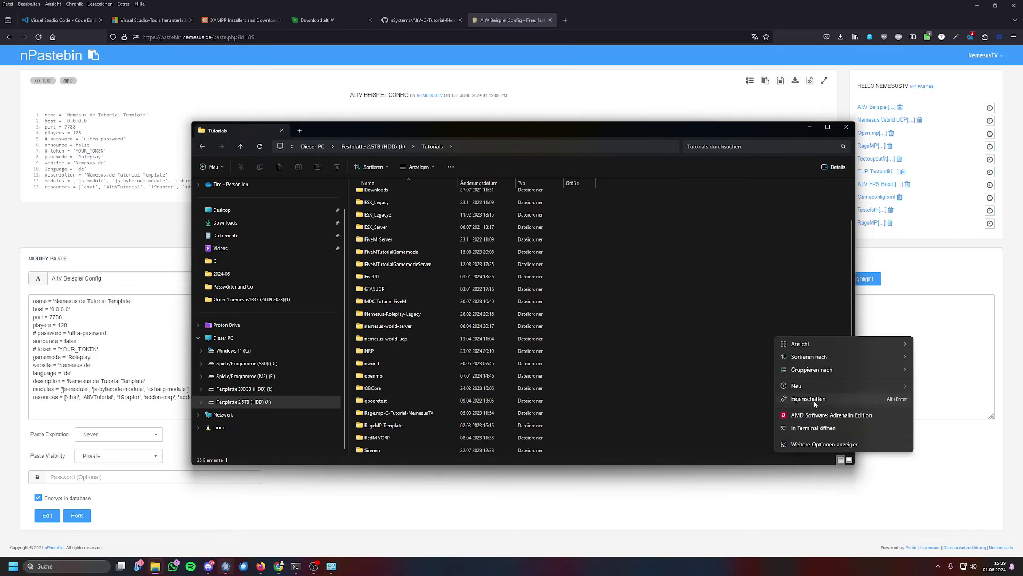
mouse_move(810, 387)
left_click(940, 392)
type("AltVTestServer")
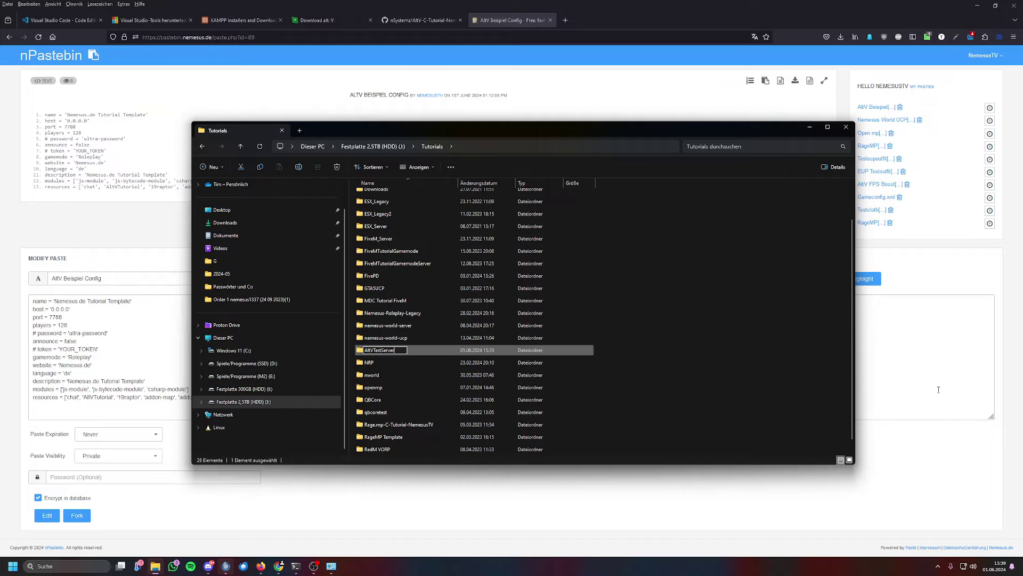
key("Return")
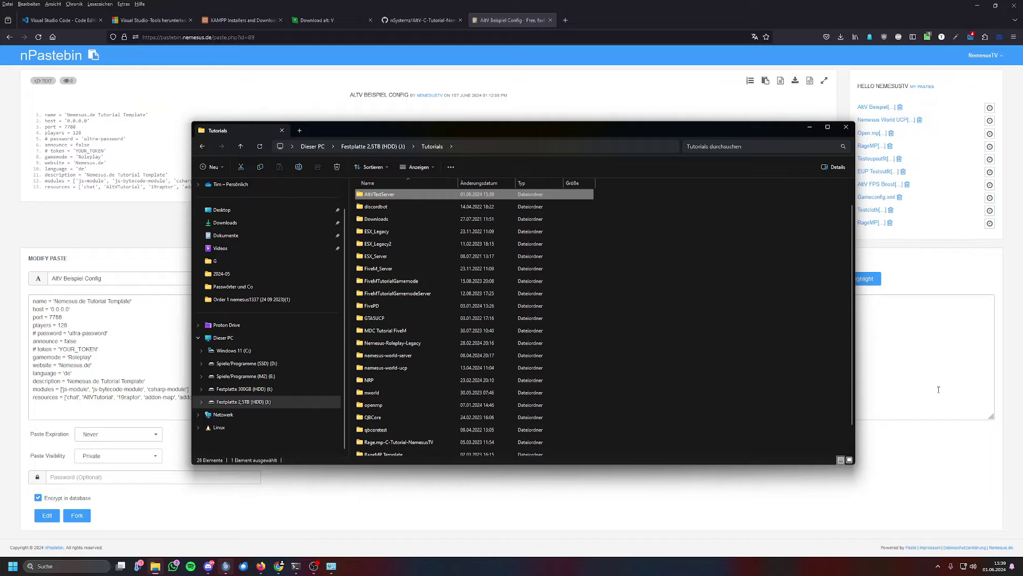
Extract altv-server(10).zip from Downloads into AltVTestServer, then select the paste's 13 config lines
double_click(581, 195)
left_click_drag(618, 132, 527, 118)
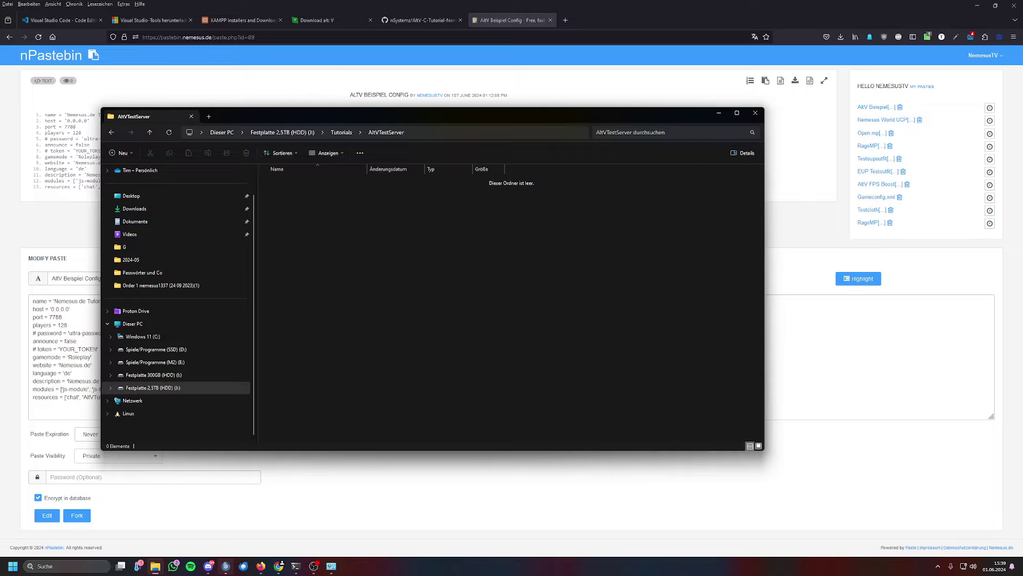
left_click(841, 37)
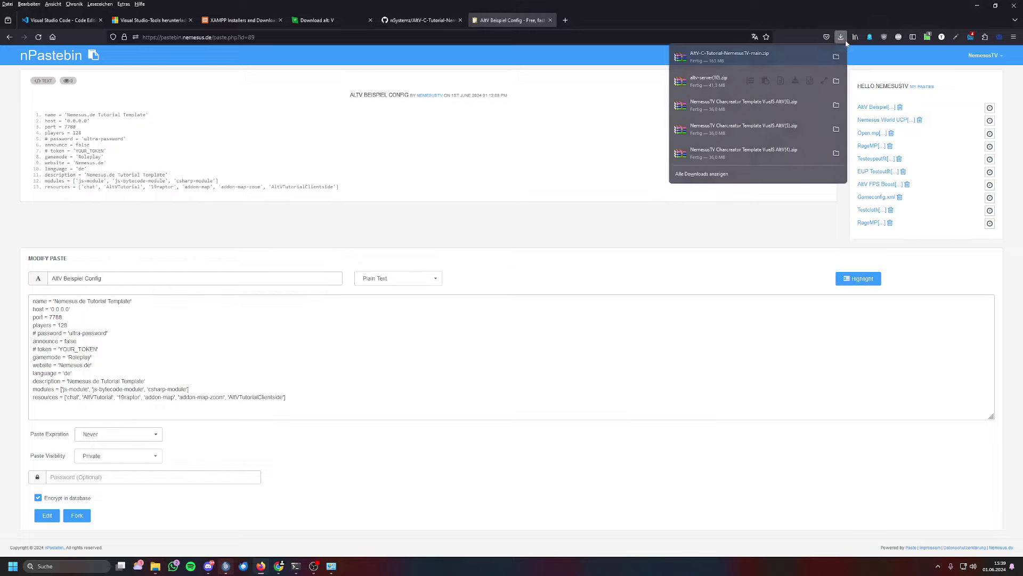
left_click(814, 80)
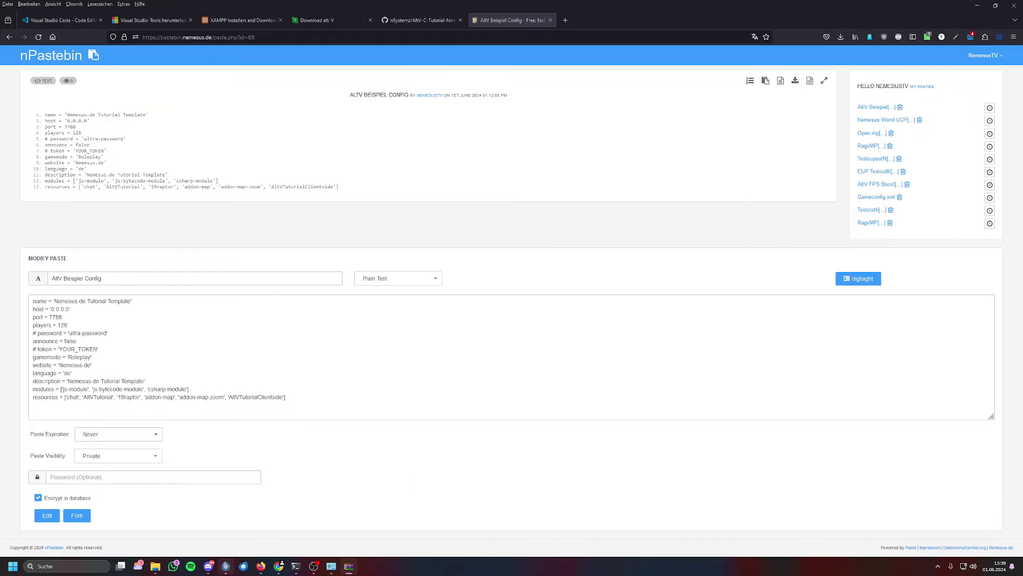
key("alt+Tab")
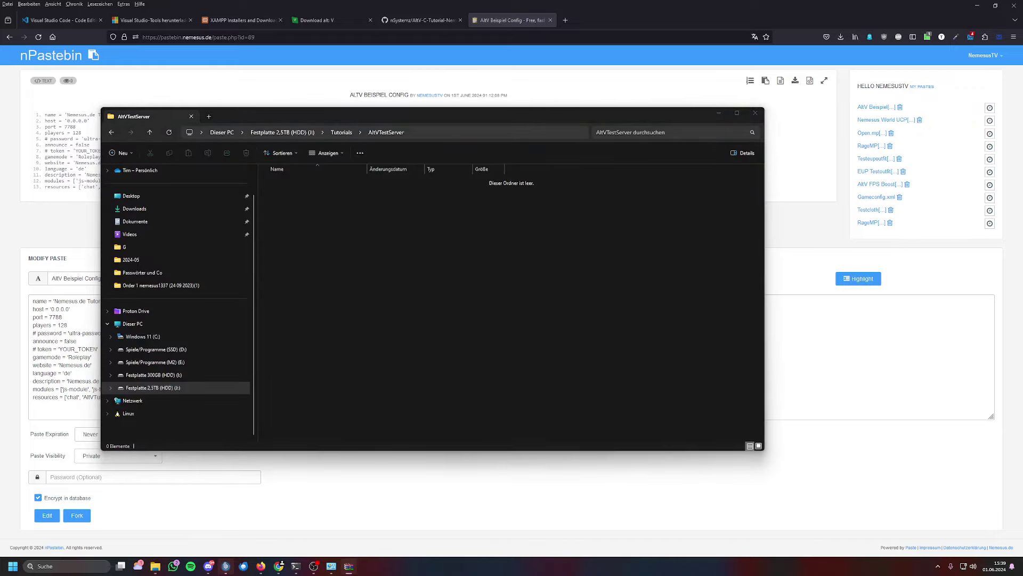
left_click(546, 296)
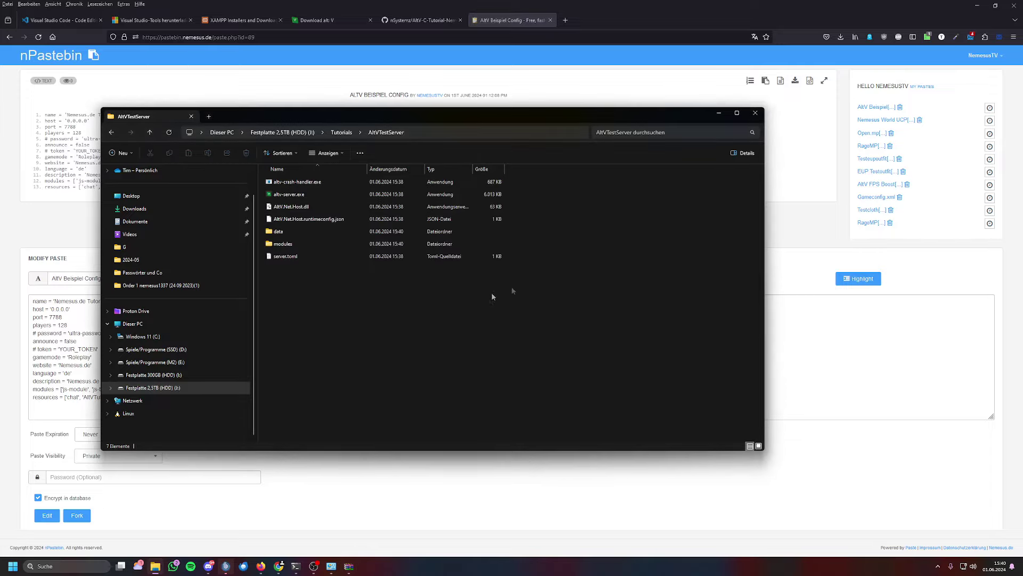
left_click_drag(431, 121, 642, 142)
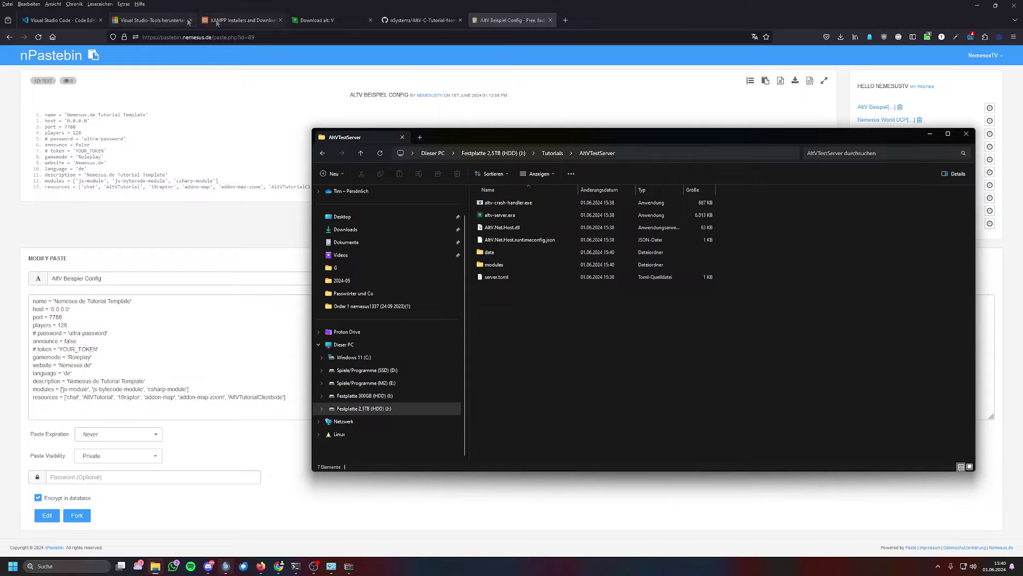
left_click_drag(46, 112, 343, 188)
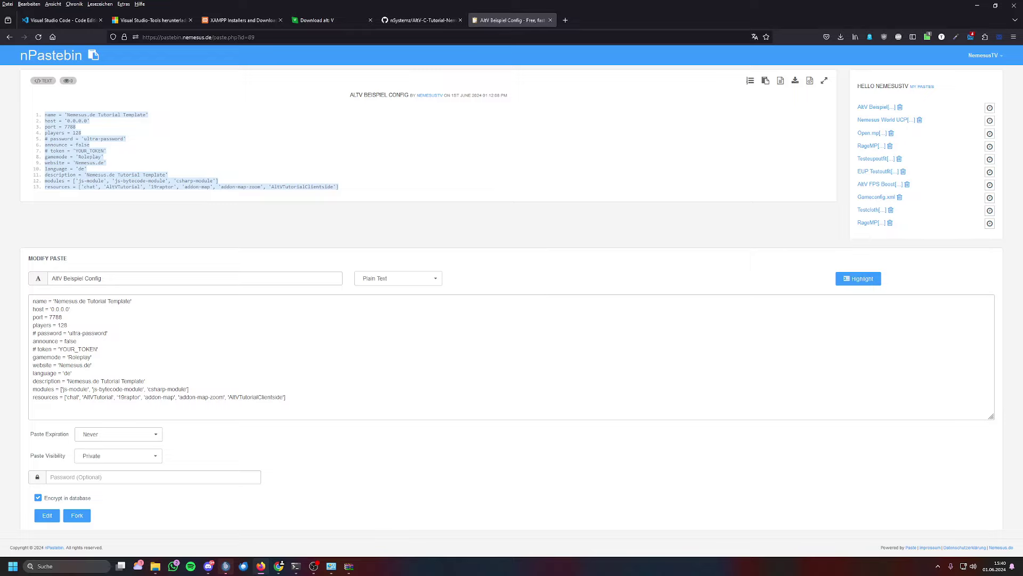
Copy the pasted config and open server.toml in VS Code for editing
key("alt+Tab")
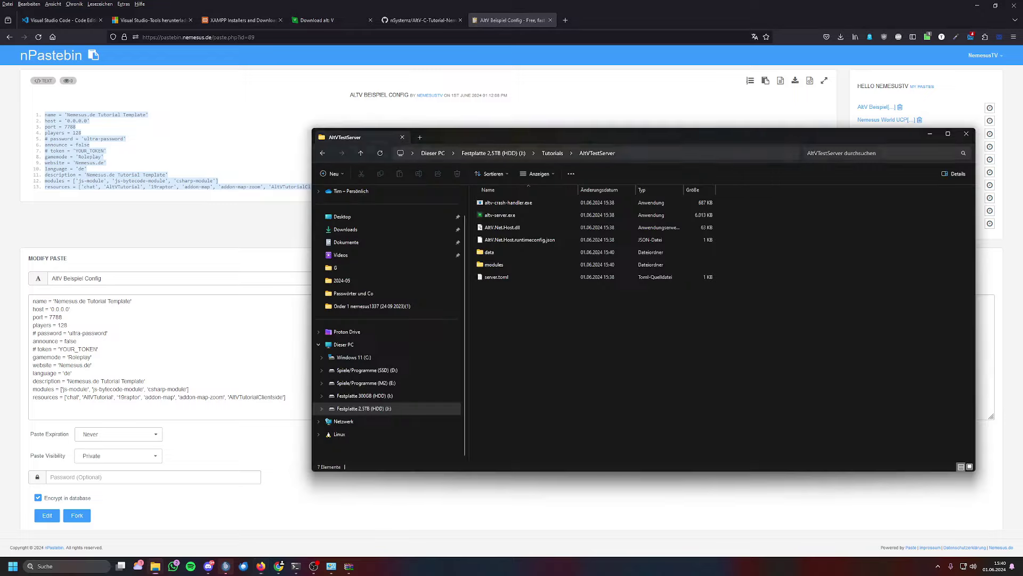
left_click(494, 277)
right_click(493, 277)
left_click(529, 305)
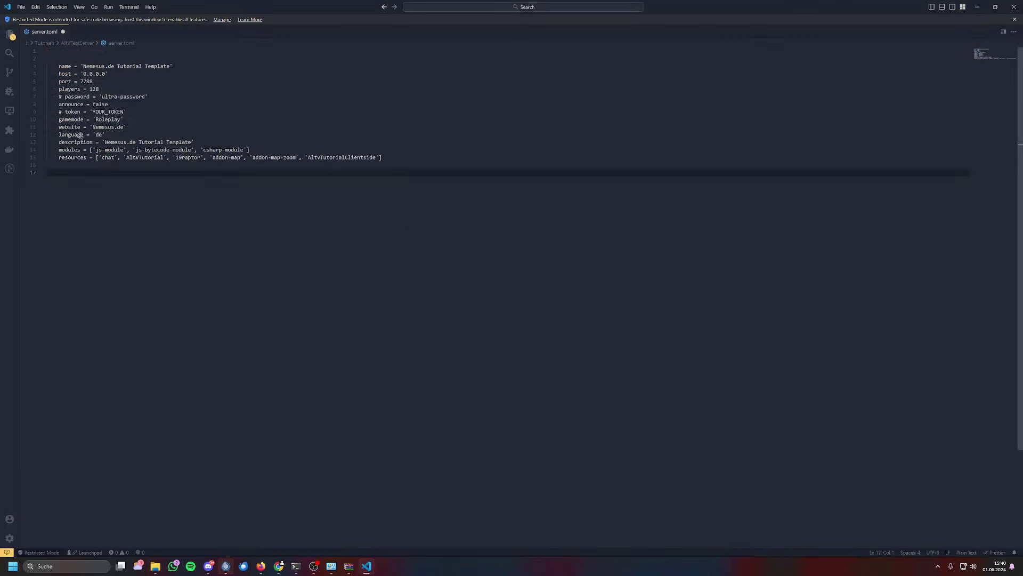
Strip the leading indentation from every line, name through resources
left_click(59, 59)
key("Delete")
key("Delete")
key("BackSpace")
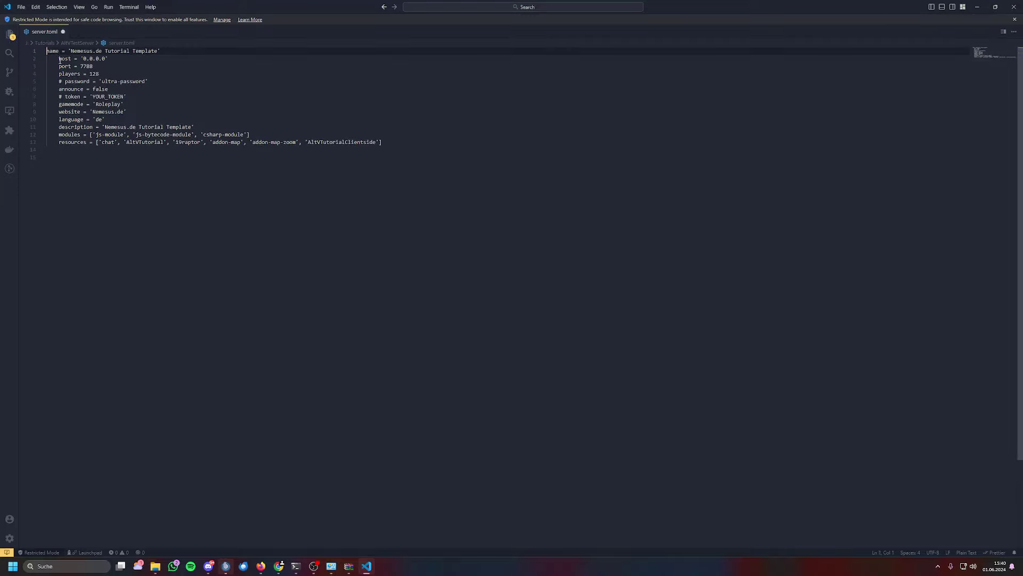
left_click(59, 58)
key("BackSpace")
left_click(59, 66)
key("BackSpace")
left_click(59, 74)
key("BackSpace")
left_click(59, 81)
key("BackSpace")
left_click(59, 89)
key("BackSpace")
left_click(60, 96)
key("BackSpace")
left_click(59, 104)
key("BackSpace")
left_click(59, 112)
key("BackSpace")
left_click(59, 119)
key("BackSpace")
left_click(59, 127)
key("BackSpace")
left_click(59, 134)
key("BackSpace")
left_click(59, 142)
key("BackSpace")
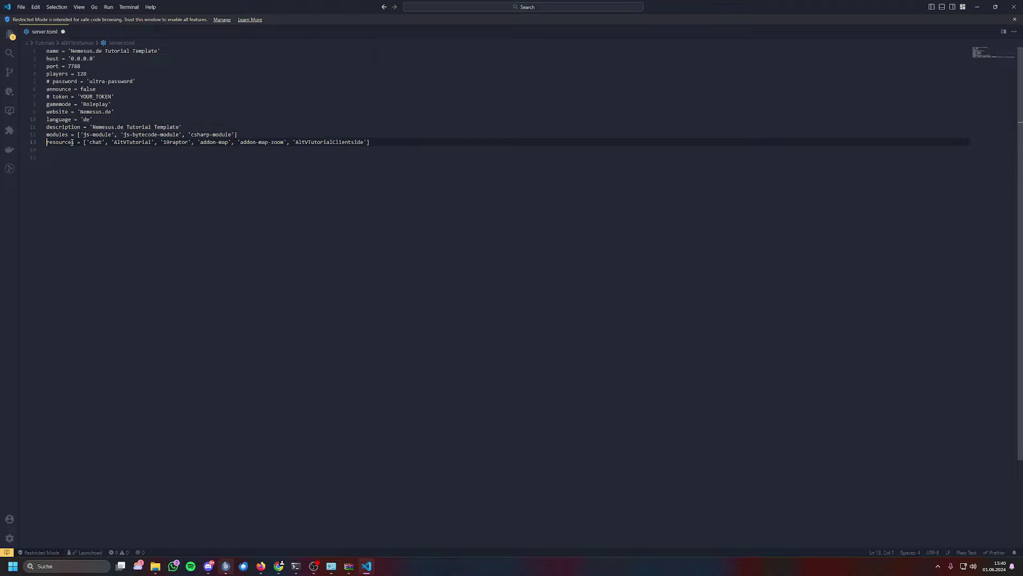
Change the players count from 128 to 5
left_click_drag(394, 143, 37, 138)
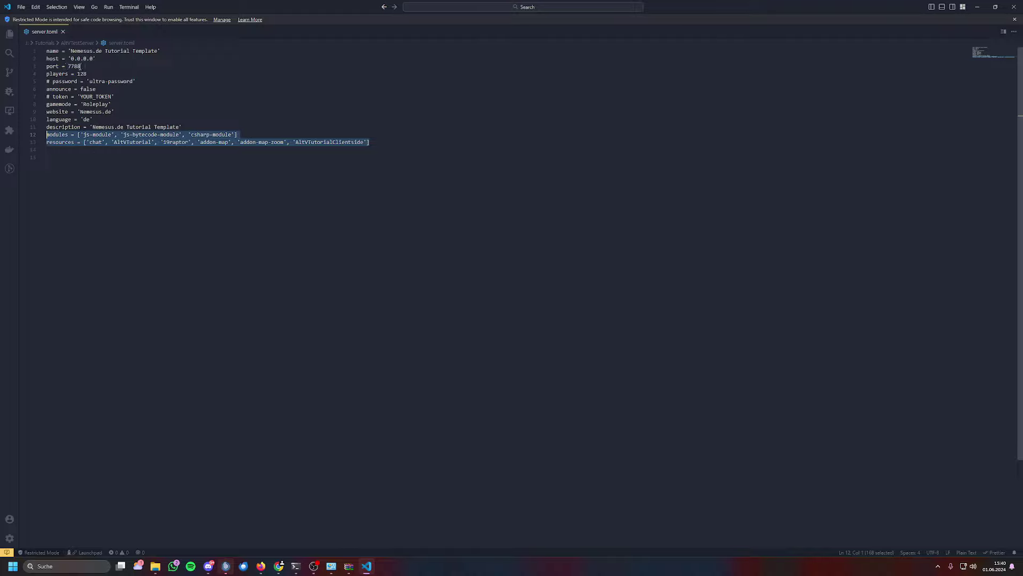
left_click_drag(87, 73, 78, 74)
type("5")
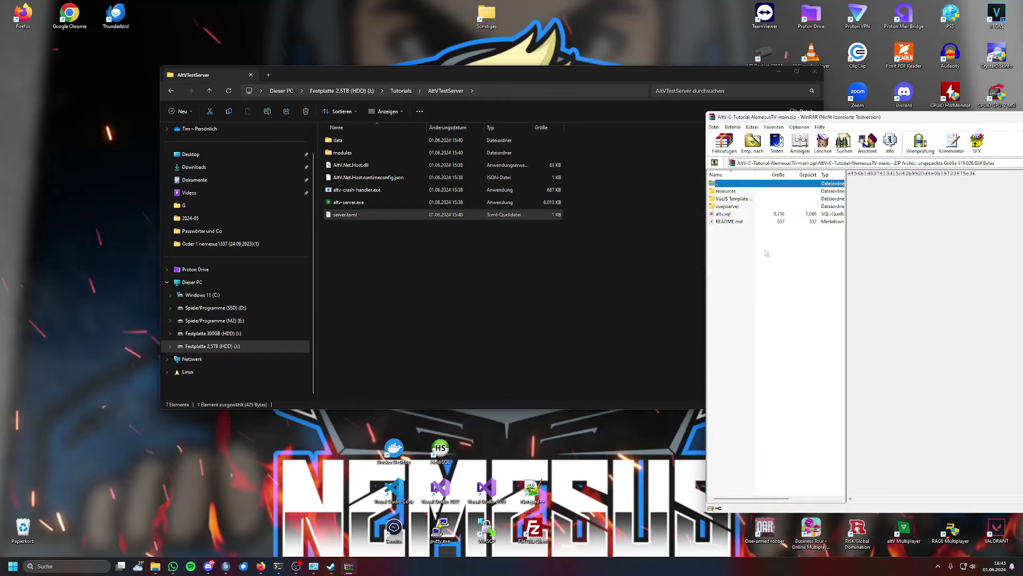
Copy the five archive items into AltVTestServer and delete README.md
left_click_drag(739, 237, 730, 190)
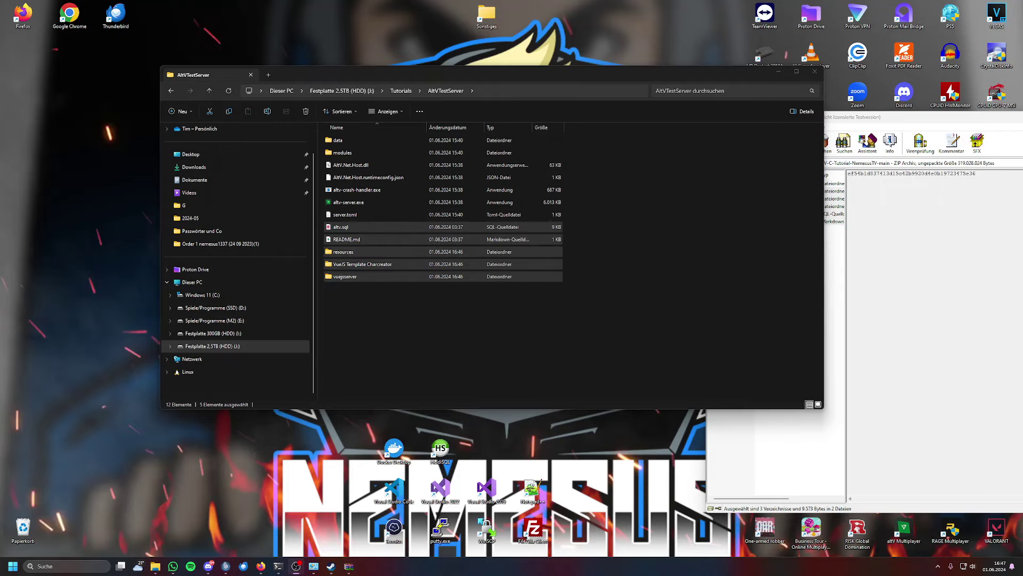
left_click(394, 238)
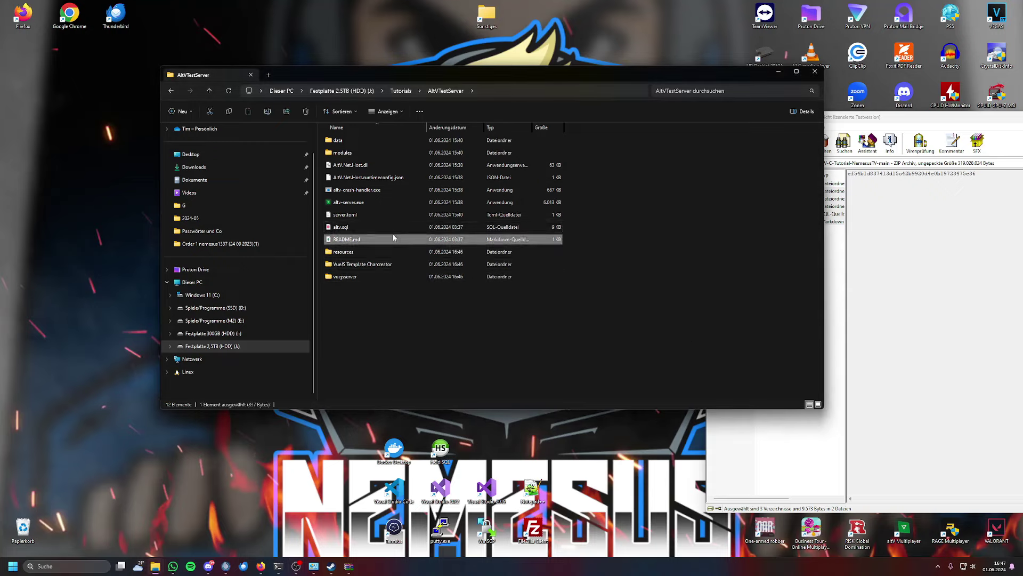
key("Delete")
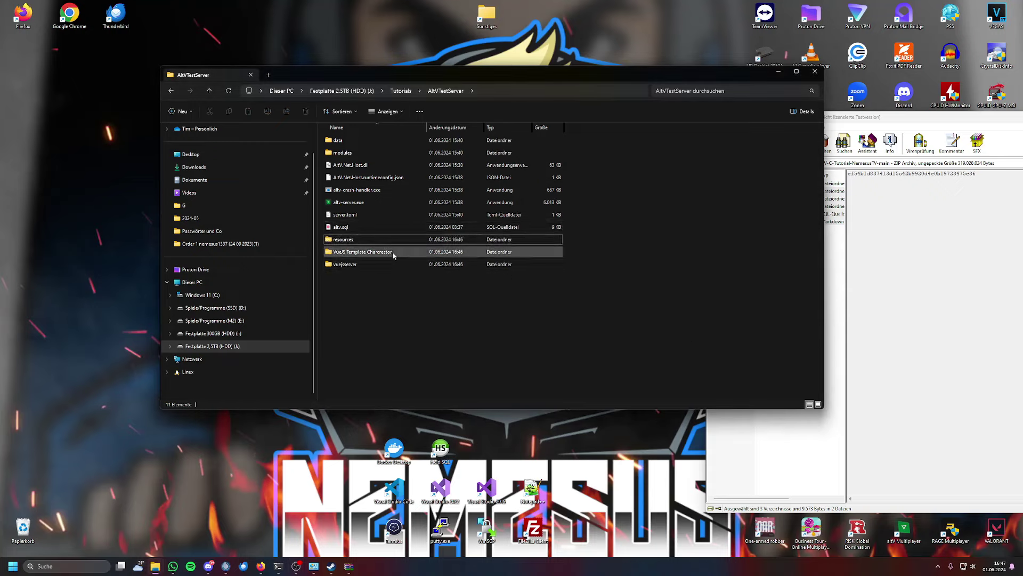
Delete the VueJS Template Charcreator folder from AltVTestServer
double_click(369, 253)
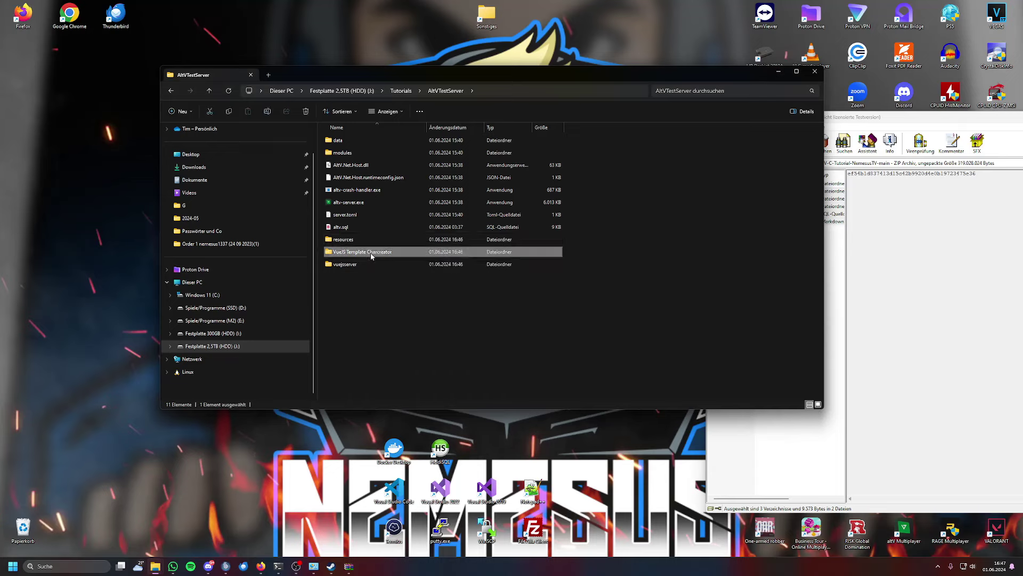
left_click(171, 91)
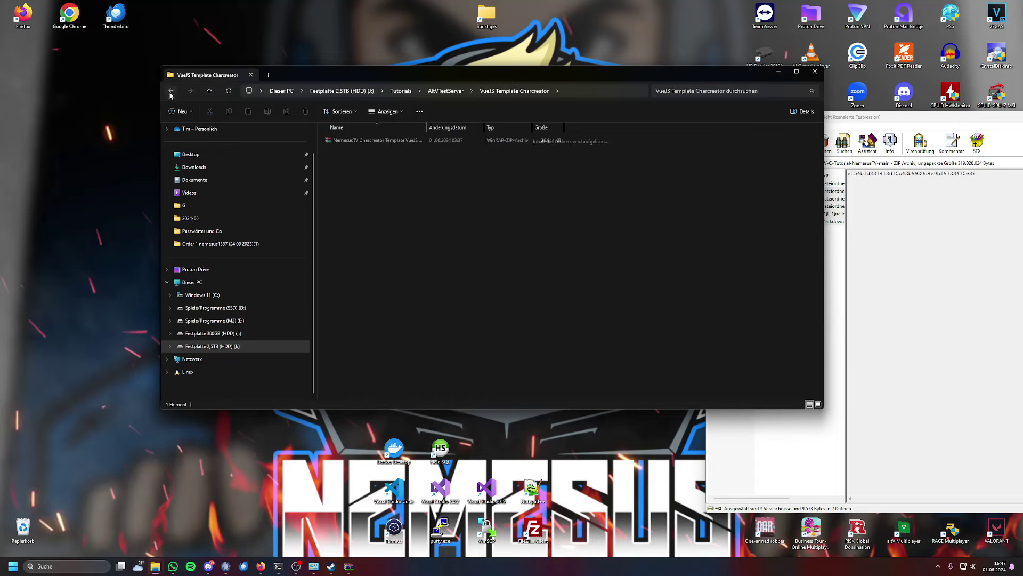
left_click(370, 178)
key("Delete")
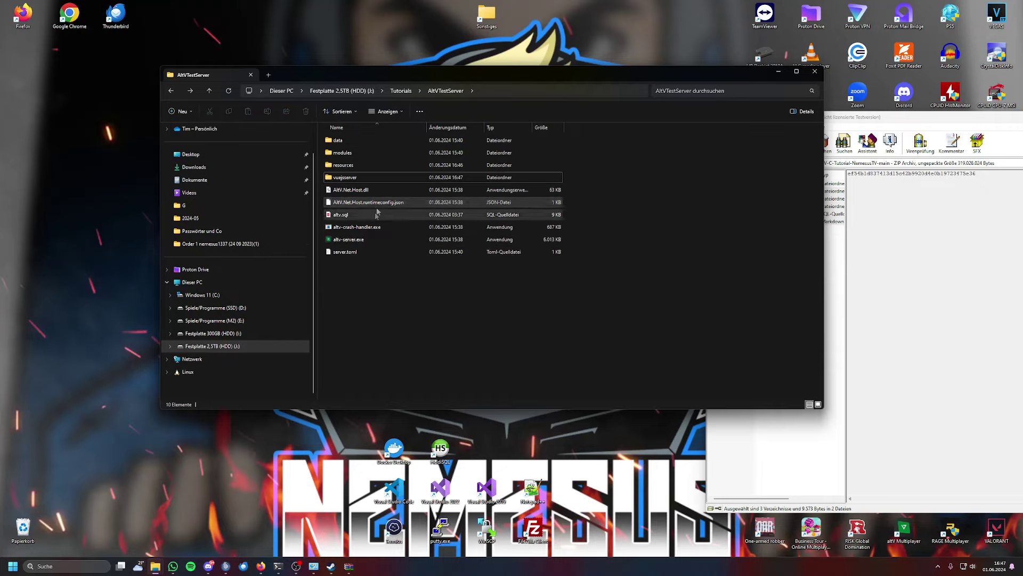
Launch XAMPP Control Panel via search 'xa' and open the MySQL admin page in phpMyAdmin
left_click(356, 255)
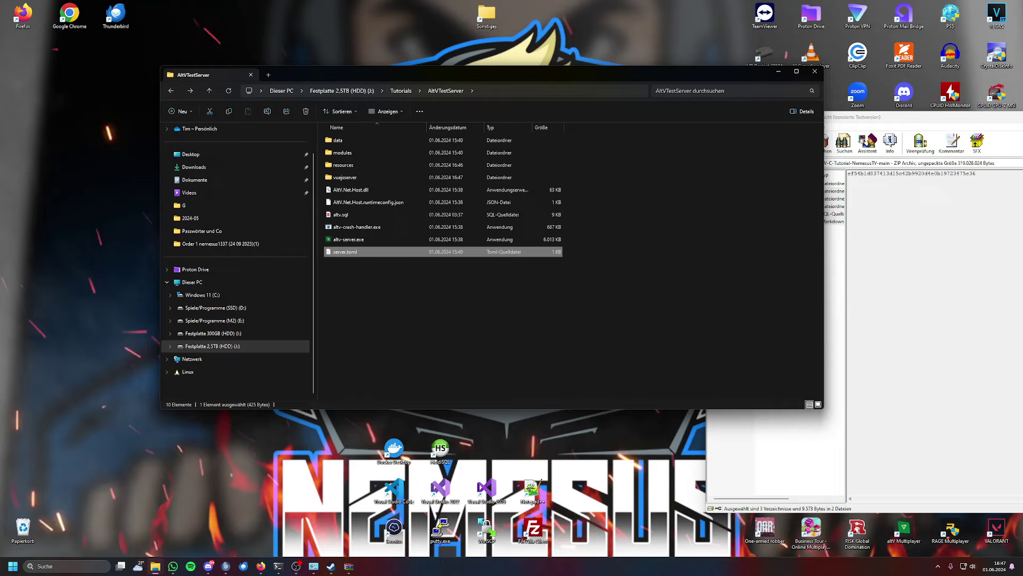
left_click(69, 565)
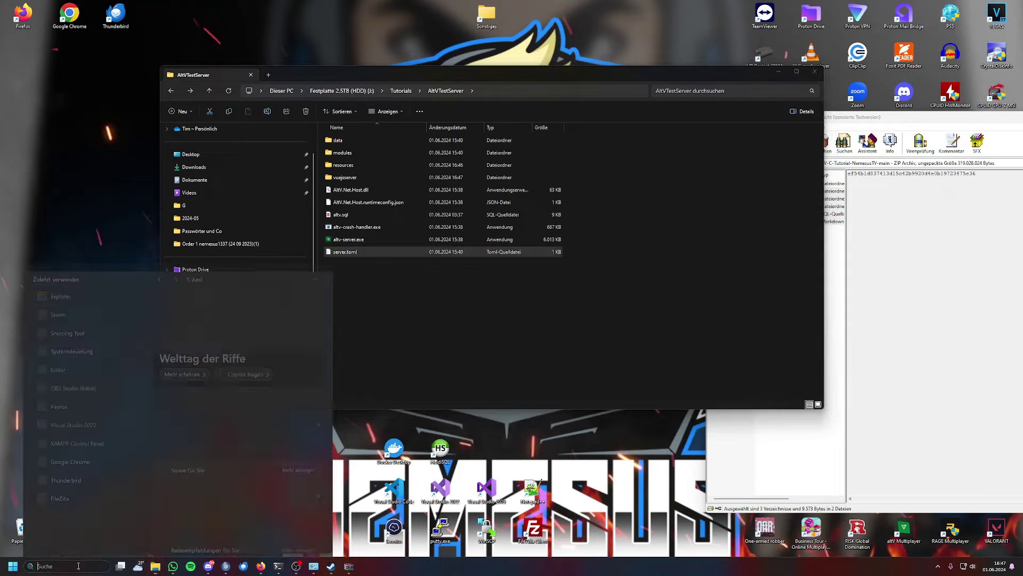
type("xam")
left_click(78, 317)
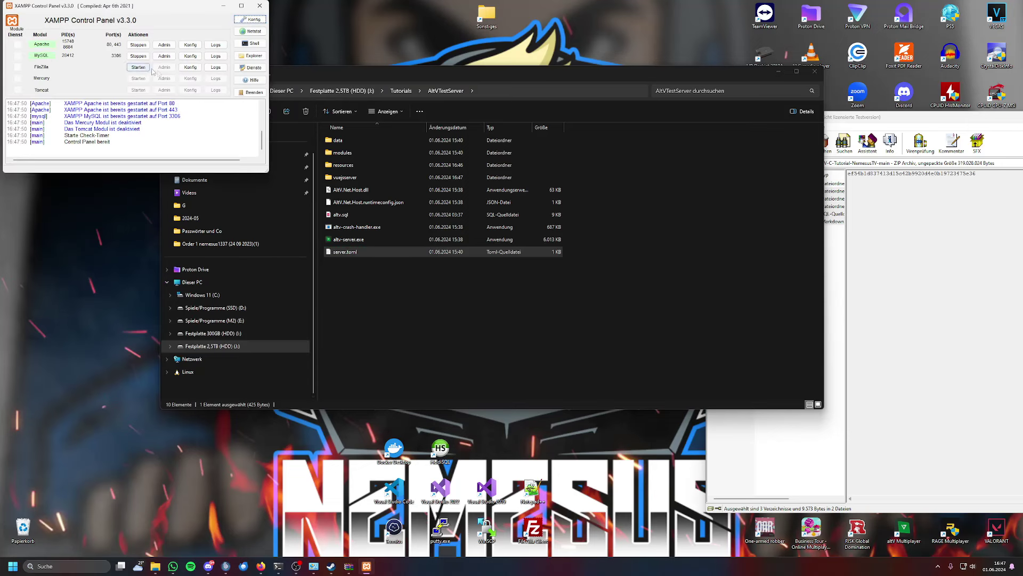
left_click(164, 55)
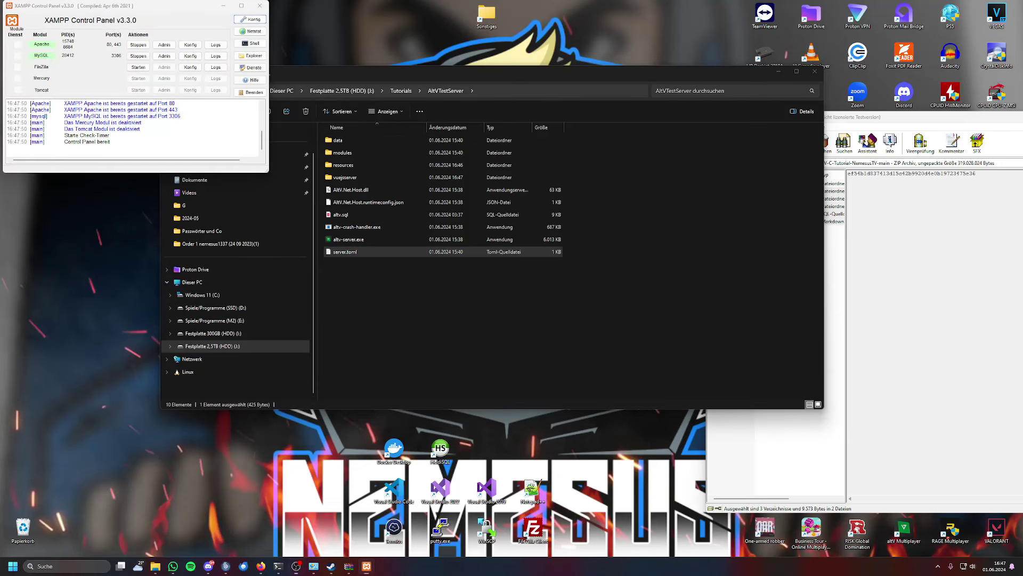
left_click_drag(821, 38, 739, 48)
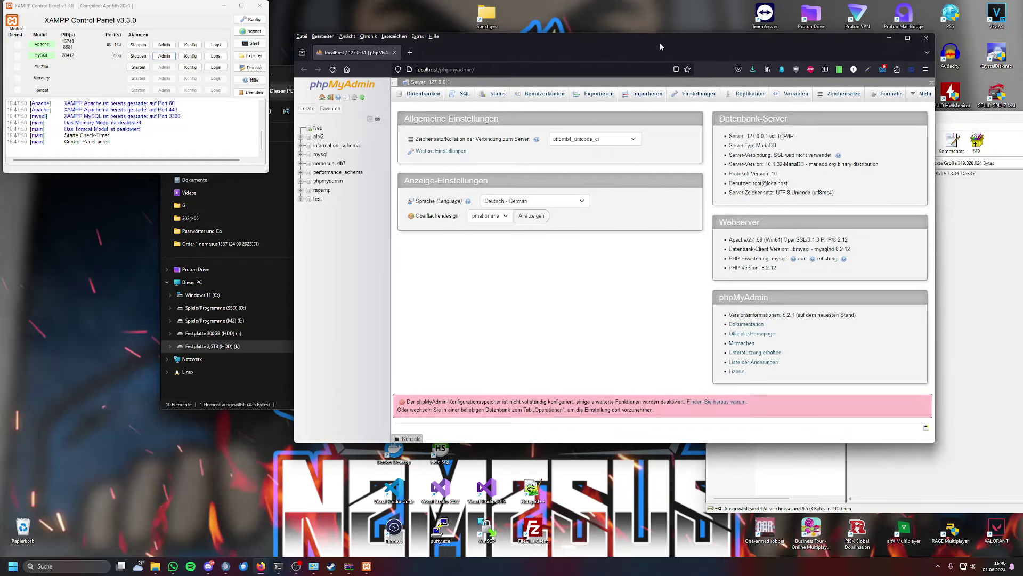
Open the add-user-account form from phpMyAdmin's user accounts overview
double_click(590, 38)
left_click(251, 61)
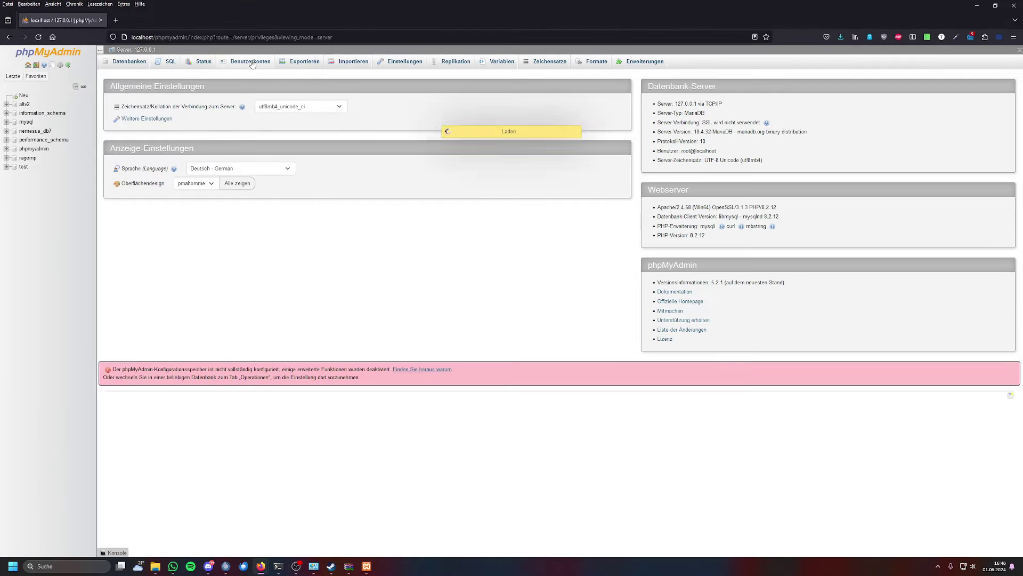
left_click(158, 253)
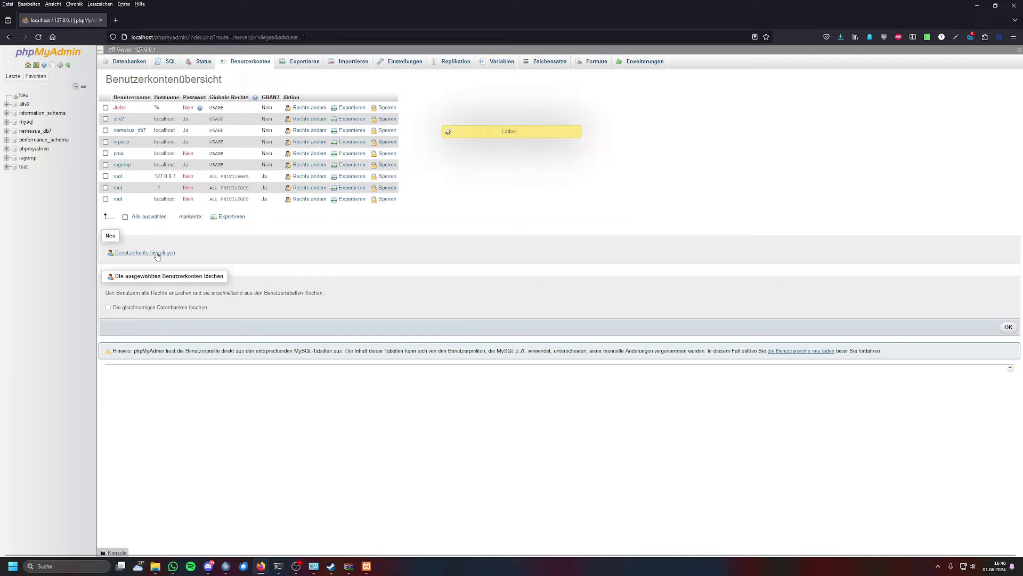
left_click(250, 124)
left_click(253, 155)
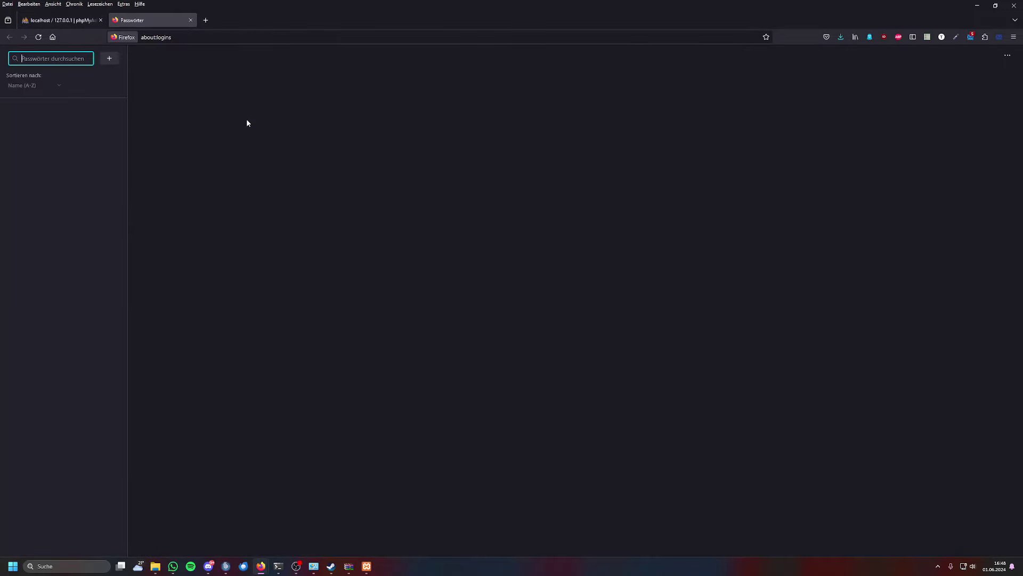
left_click(191, 21)
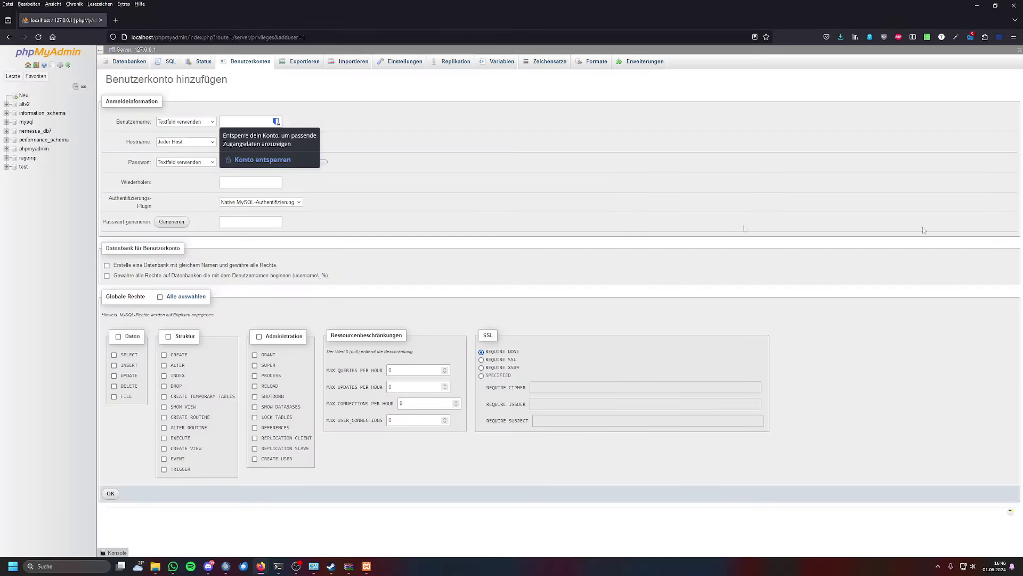
Enter user name altv, host localhost, and the account password with its repeat
left_click(277, 123)
type("alt")
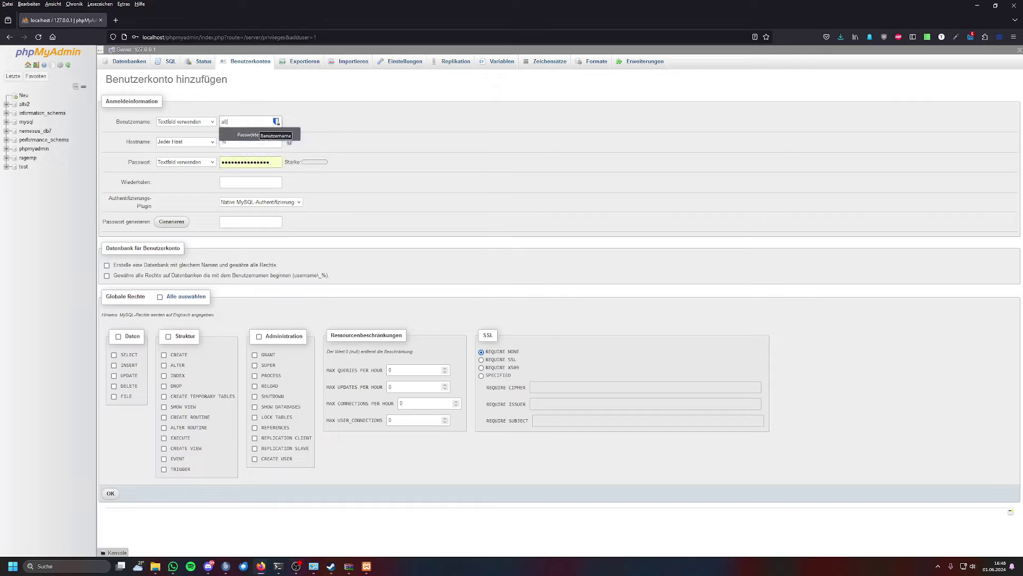
type("v")
key("Tab")
type("localhost")
key("Tab")
type("aaaa")
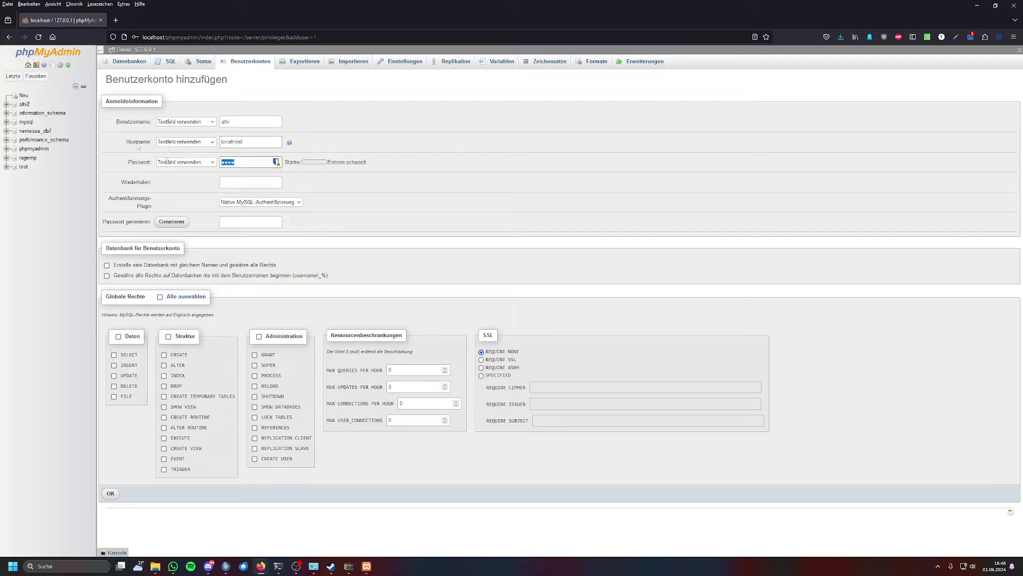
key("Tab")
key("Down")
key("Return")
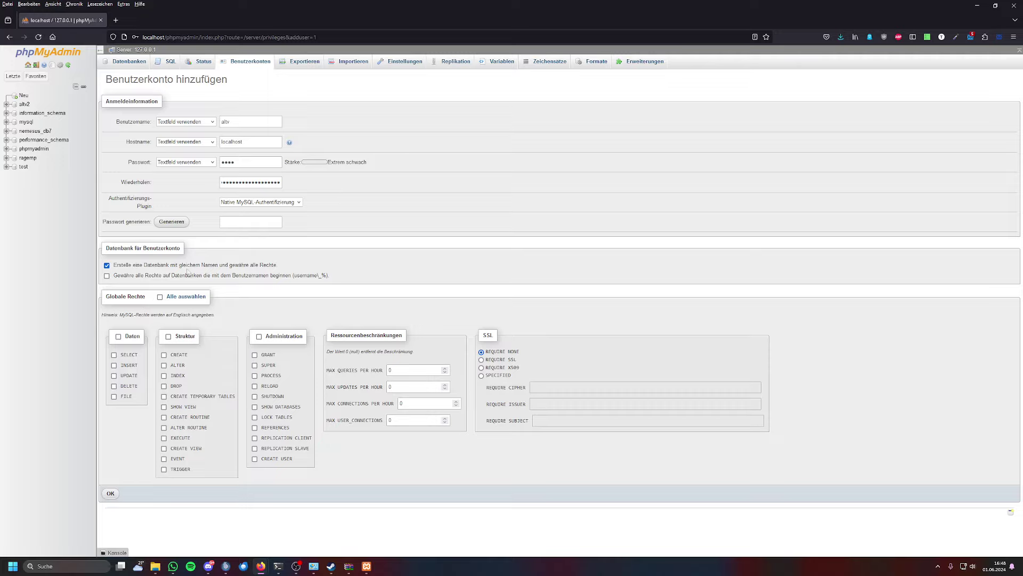
Fix the mismatched password, create the account with its database, and open the altv database
left_click(109, 494)
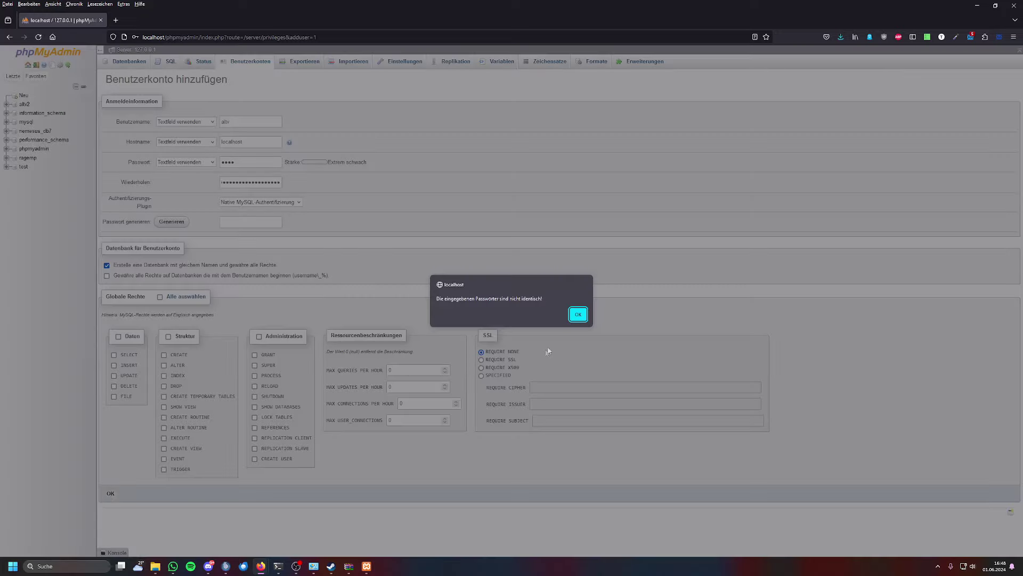
key("Return")
type("altv")
key("Tab")
type("altv")
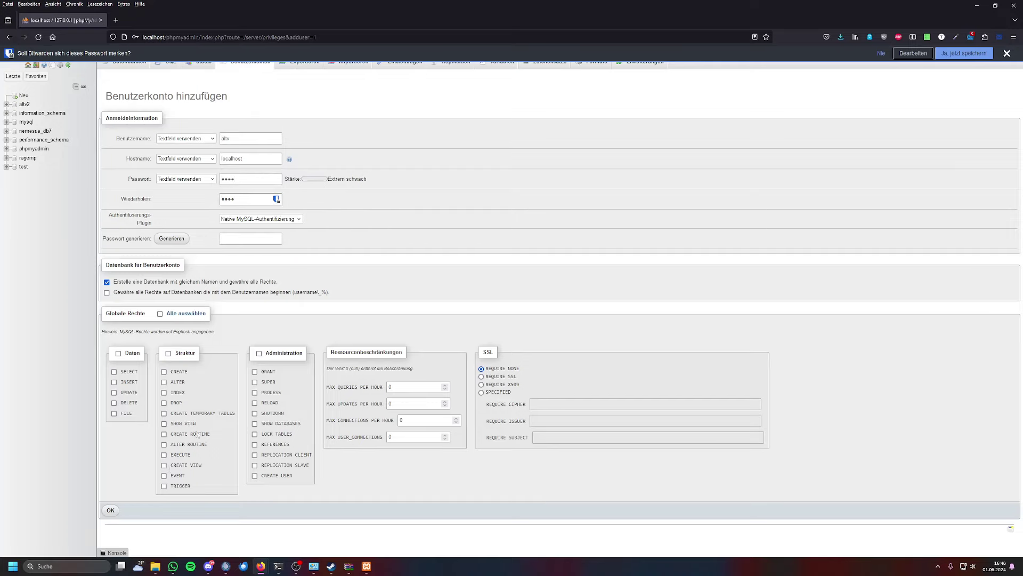
left_click(111, 510)
left_click(24, 104)
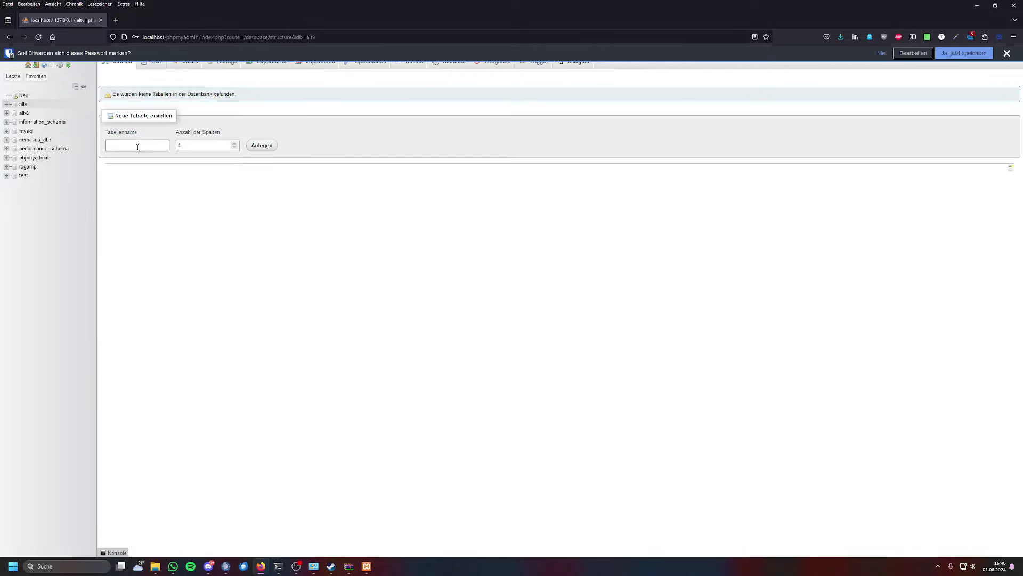
left_click(1007, 53)
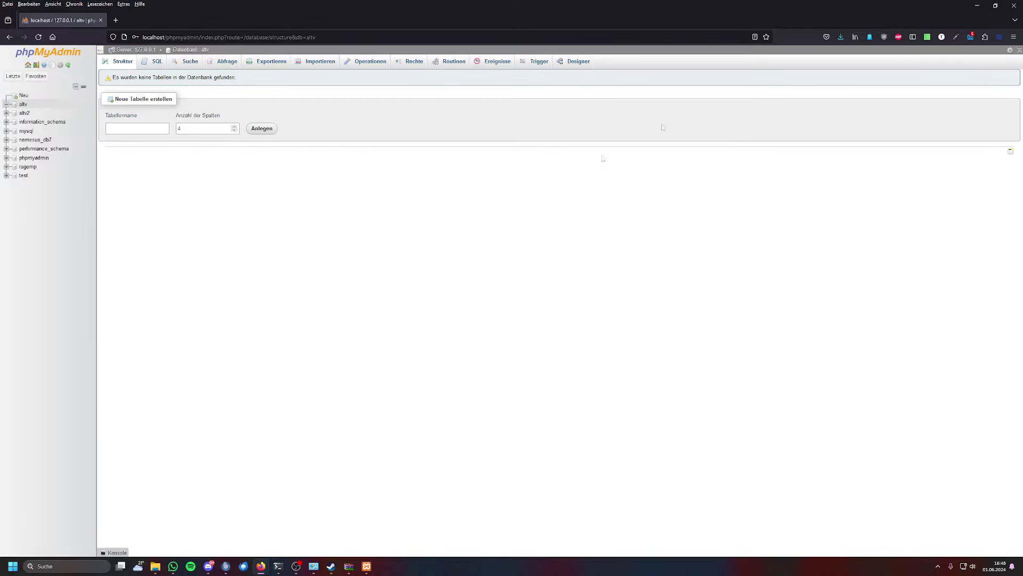
Open altv.sql from AltVTestServer to get the SQL dump
left_click_drag(475, 2, 400, 104)
left_click(740, 247)
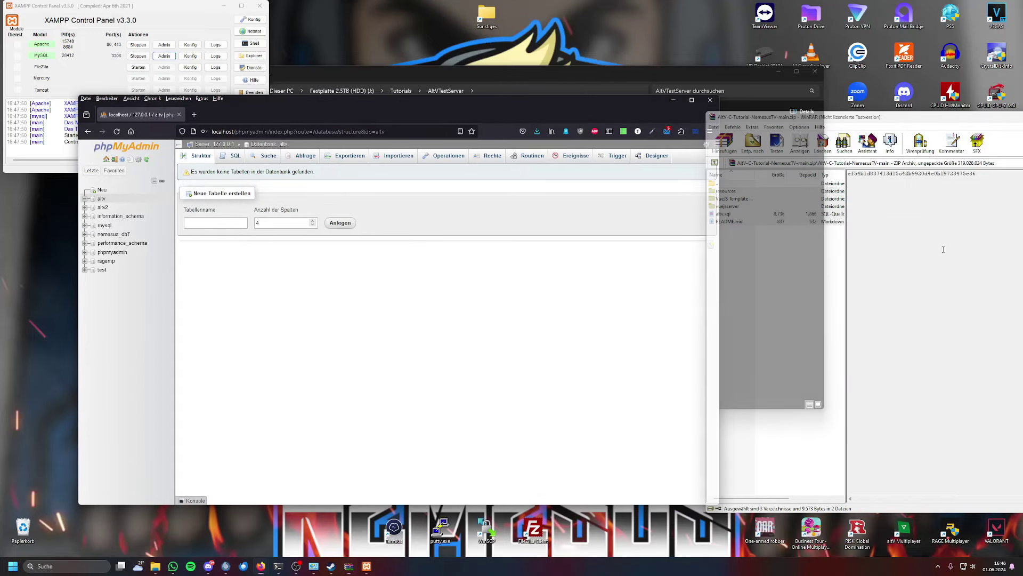
left_click_drag(596, 80, 640, 65)
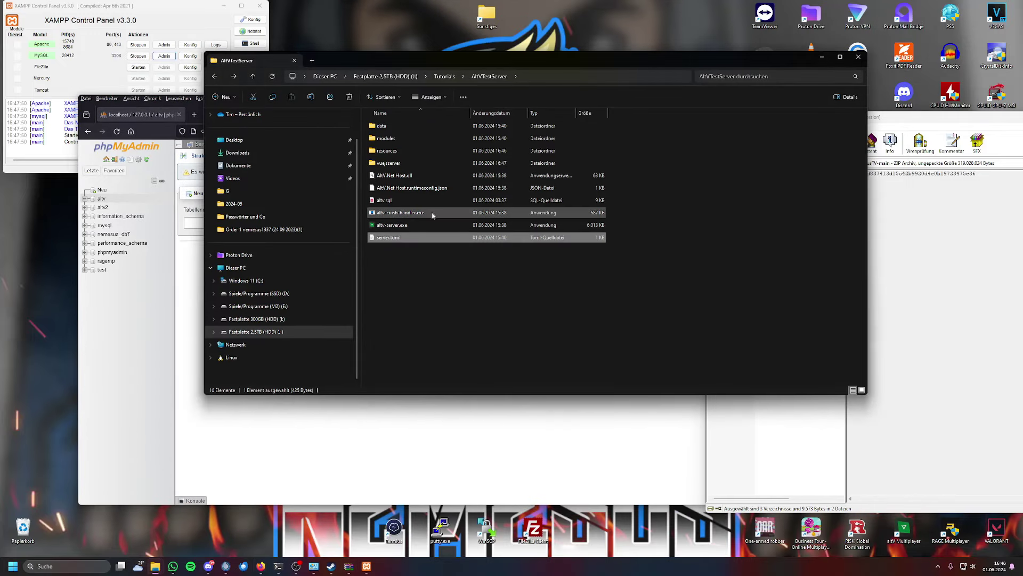
left_click(405, 200)
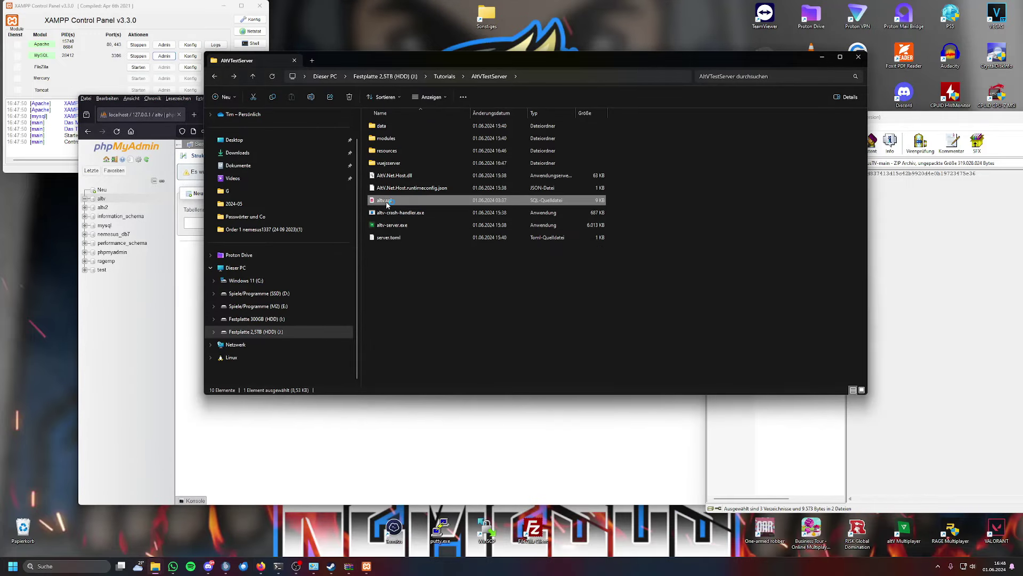
double_click(387, 205)
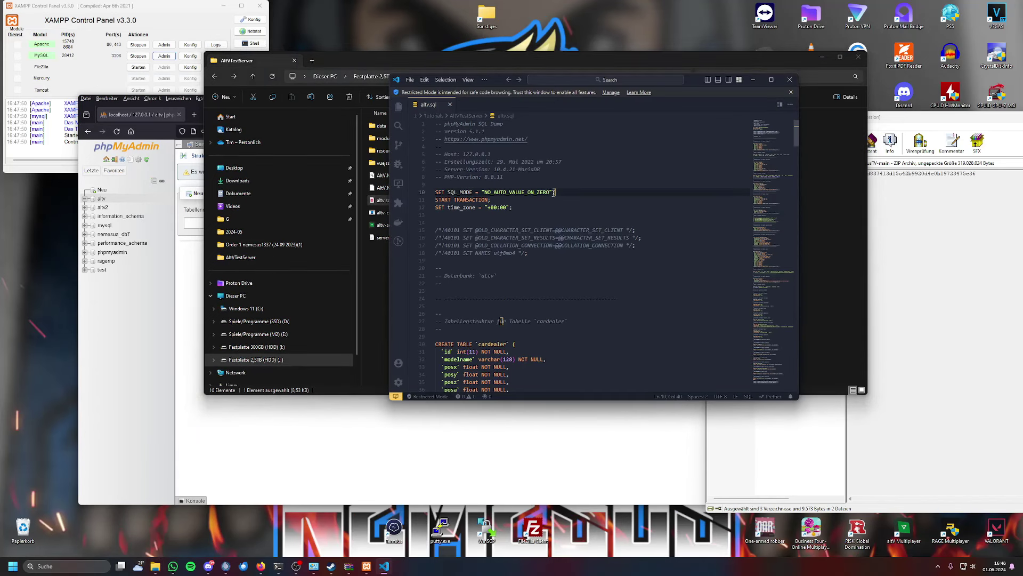
Paste the altv.sql dump into the altv SQL tab, run it, and view the users table
left_click(354, 425)
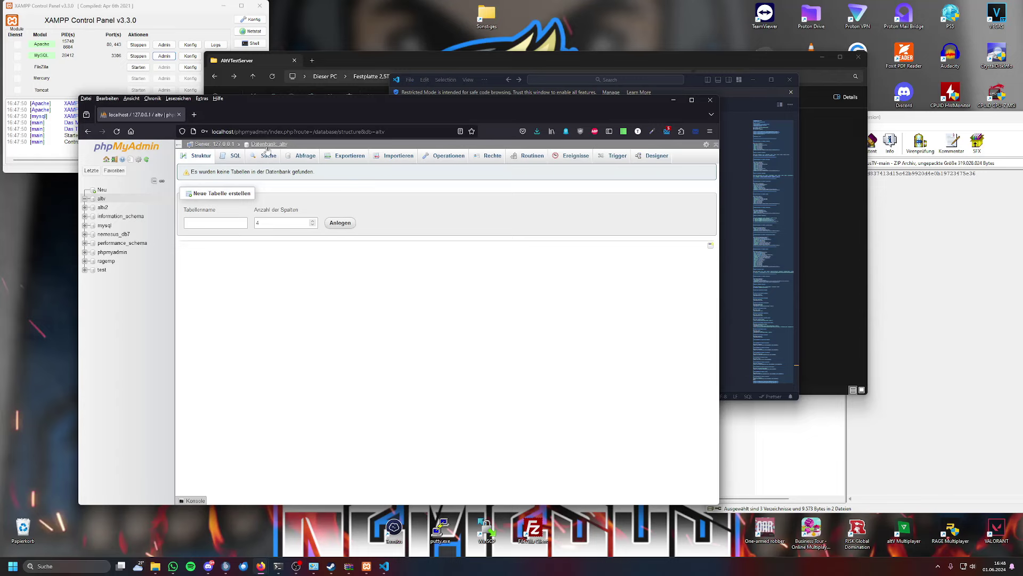
left_click(235, 155)
left_click(304, 240)
key("ctrl+v")
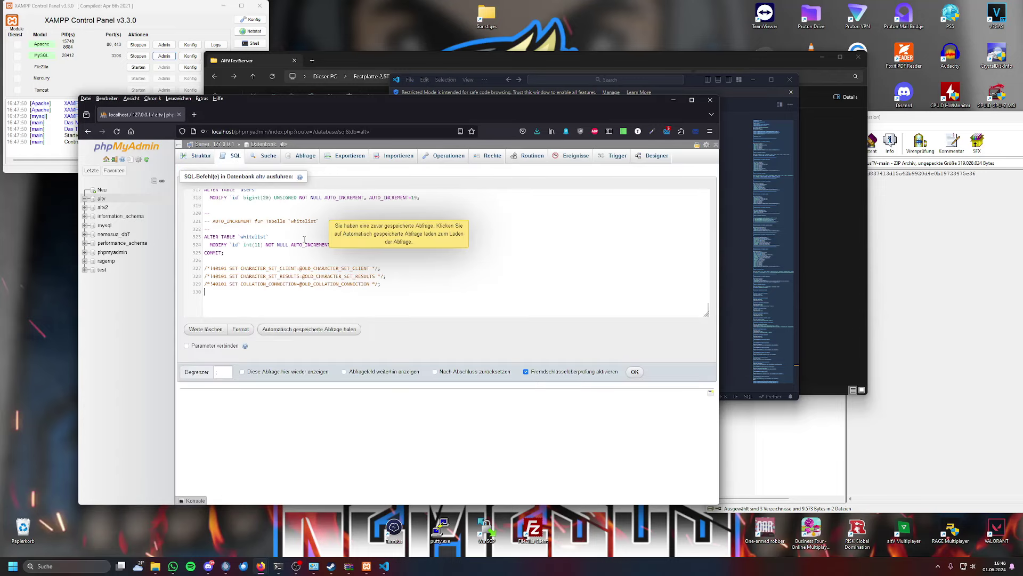
left_click(635, 371)
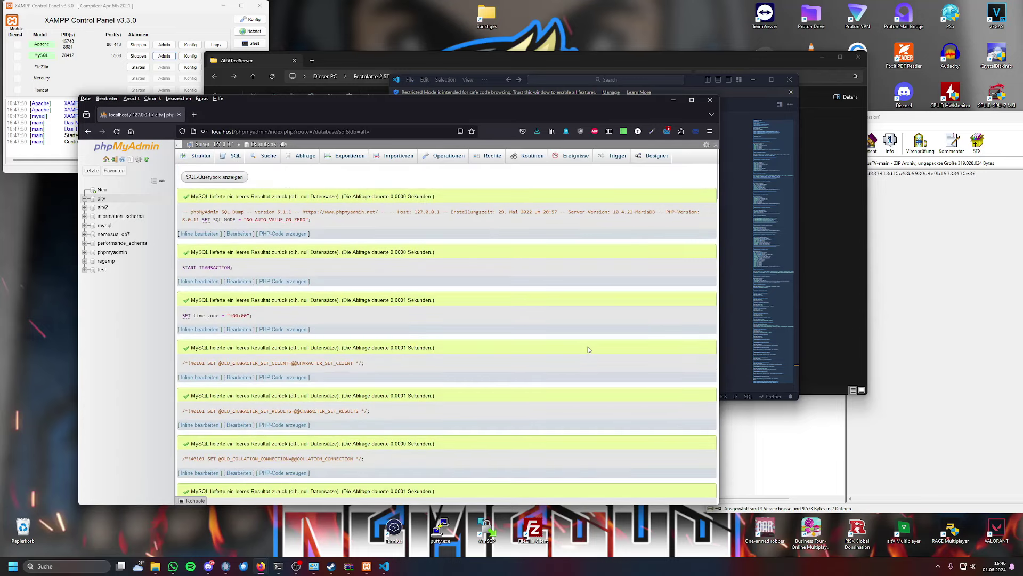
left_click(102, 199)
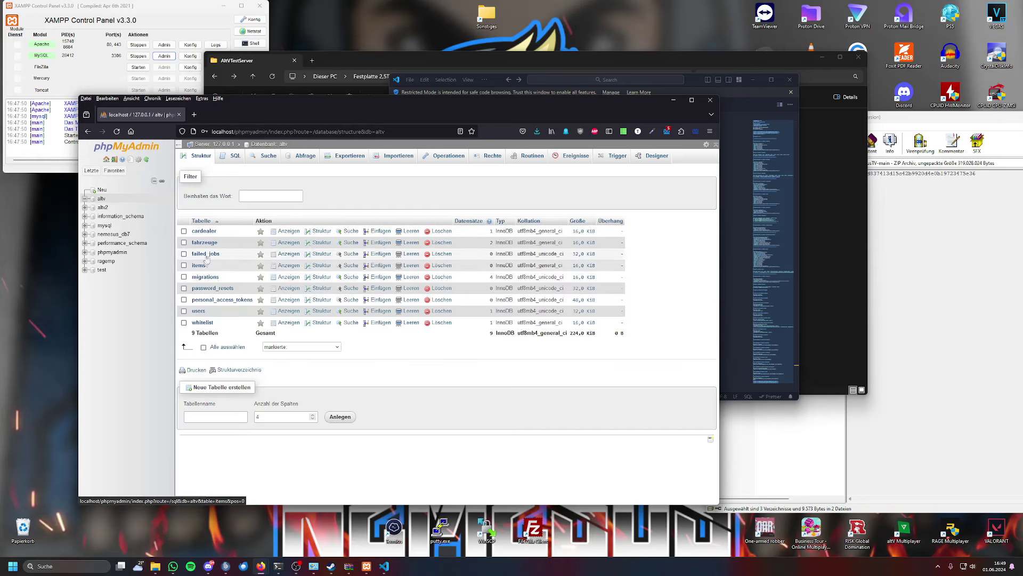
left_click(197, 311)
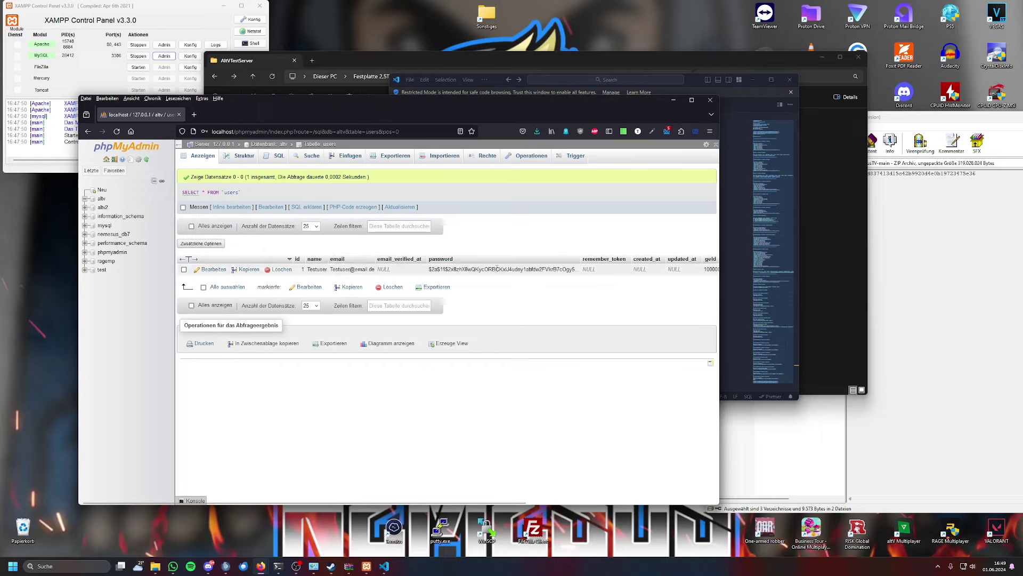
left_click(673, 100)
Navigate Explorer to resources > AltVTutorial > AltVTutorial and select AltVTutorial.sln
double_click(619, 58)
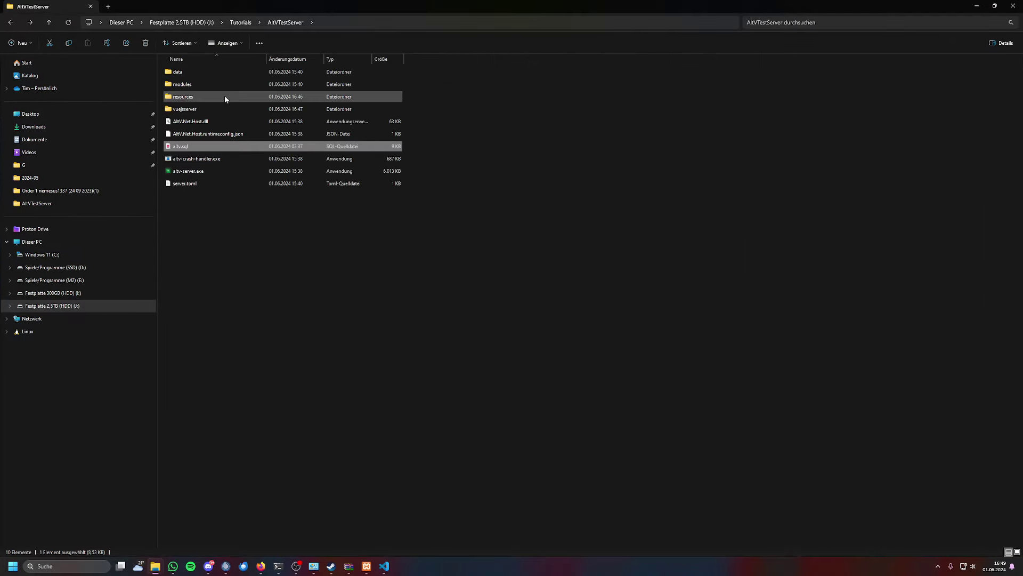
double_click(225, 97)
left_click(214, 108)
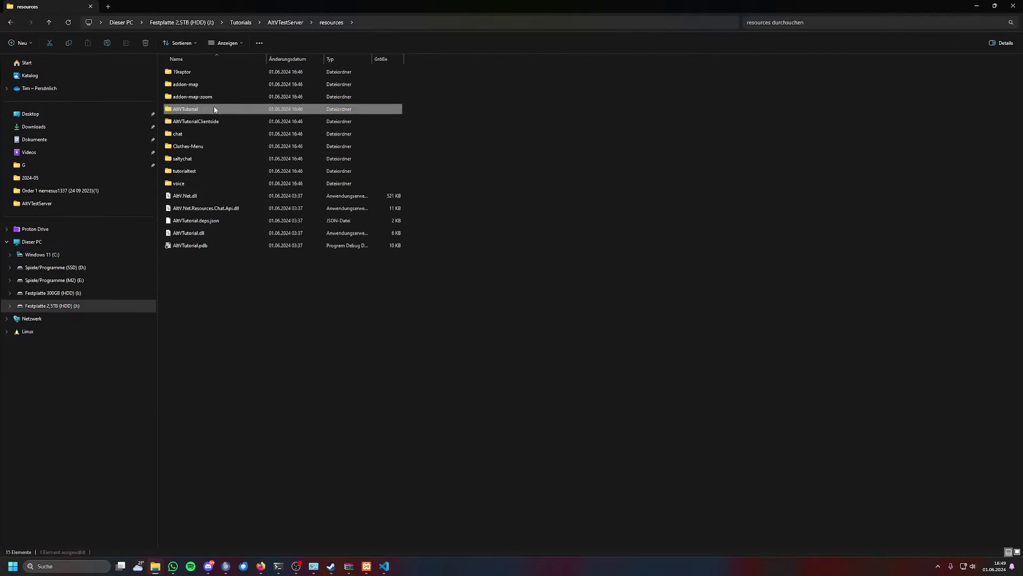
double_click(215, 109)
scroll(233, 227, "up", 5)
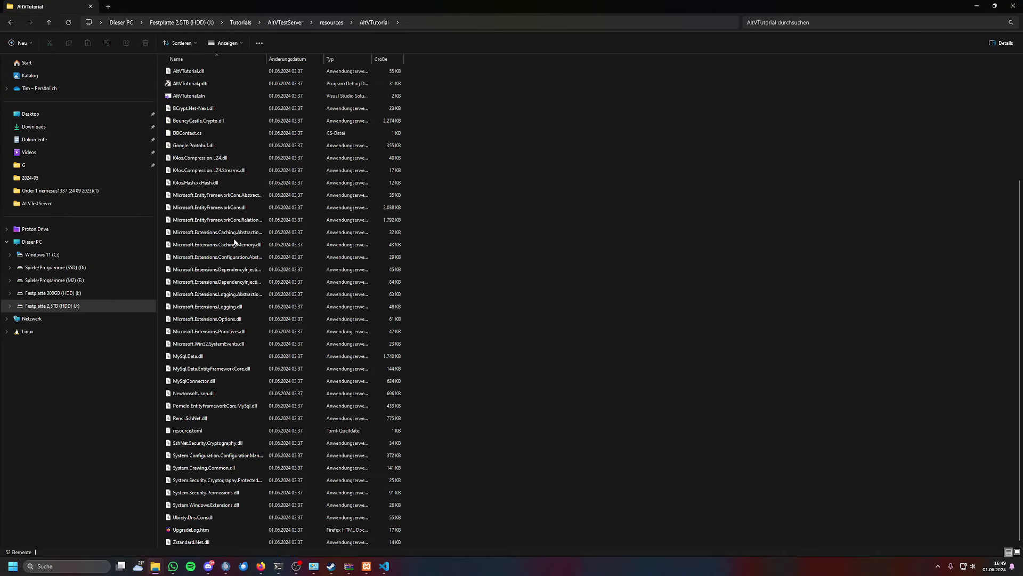
double_click(208, 85)
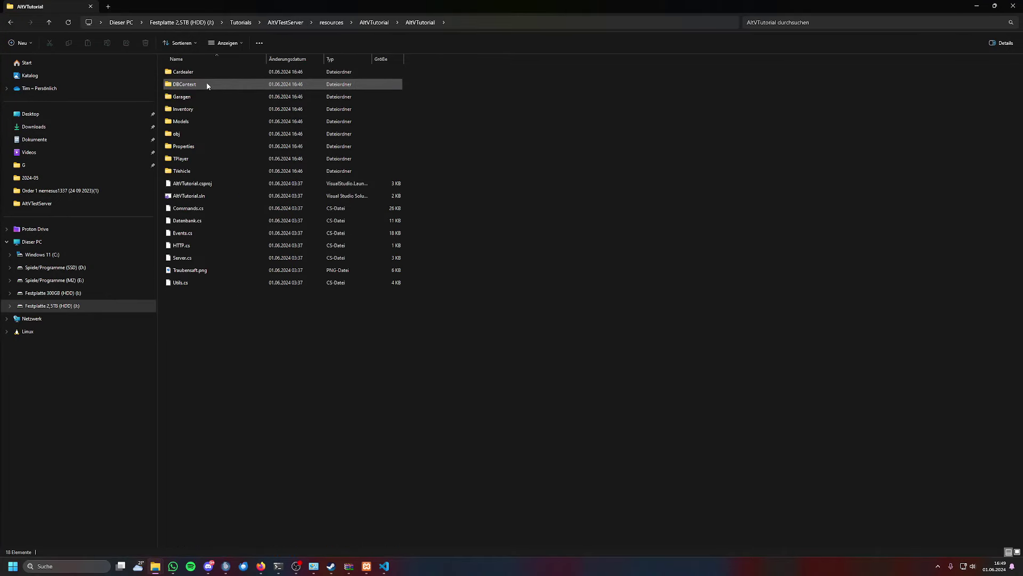
left_click(205, 197)
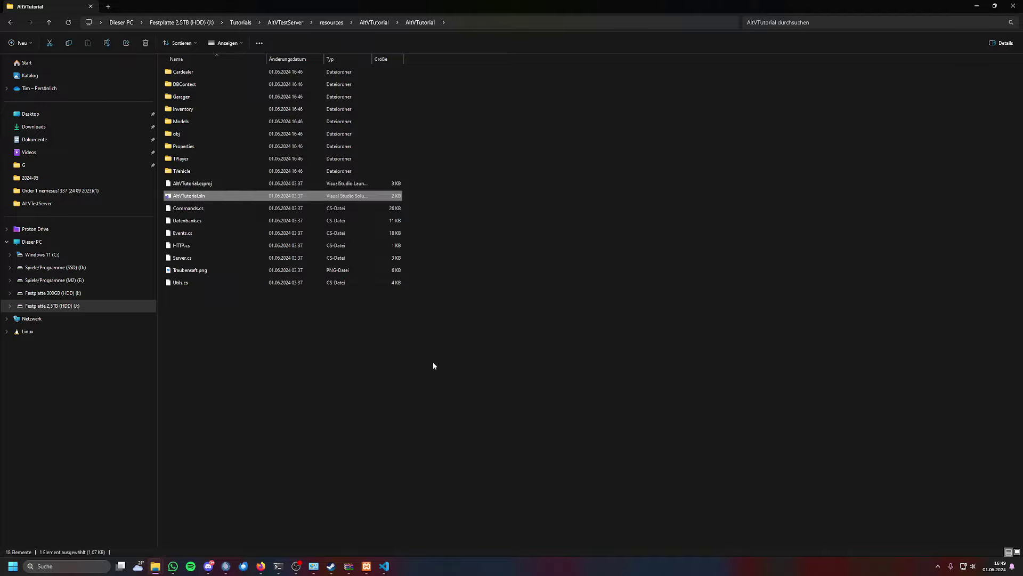
left_click(64, 566)
Launch Visual Studio 2022 and open AltVTutorial.sln by pasting its folder path into Open Project
type("visual Studio 2022")
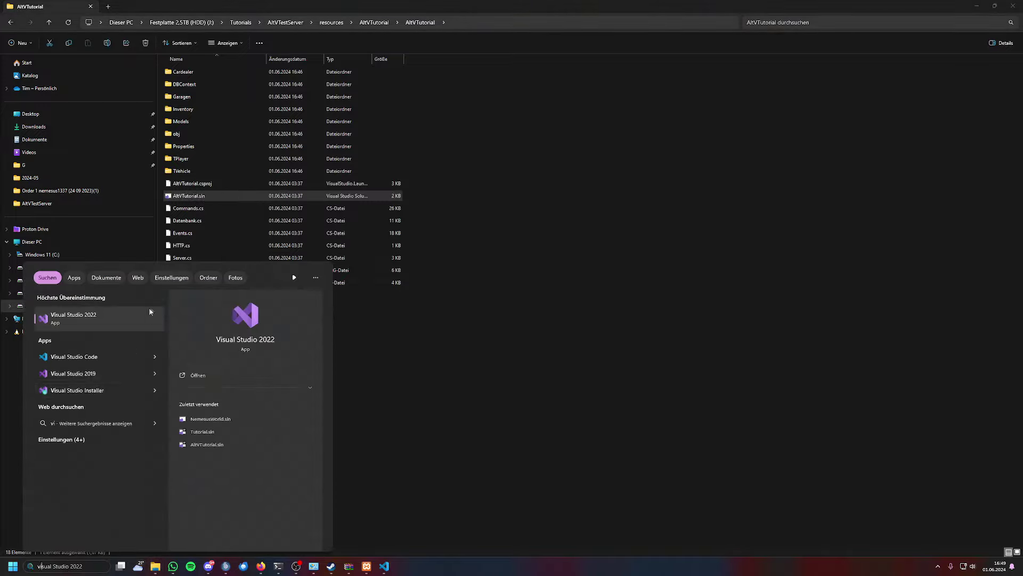
left_click(101, 322)
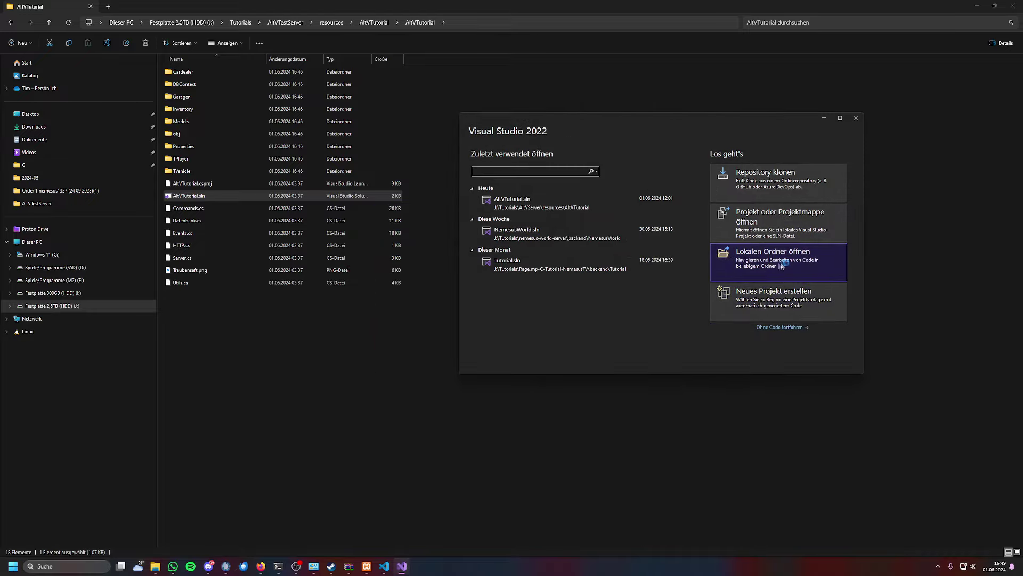
left_click(785, 220)
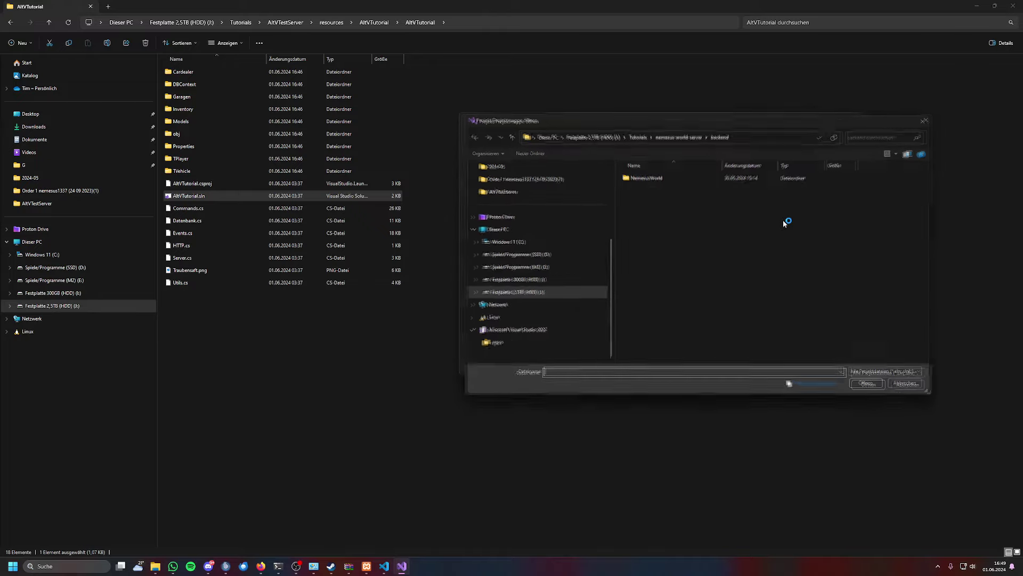
left_click(478, 23)
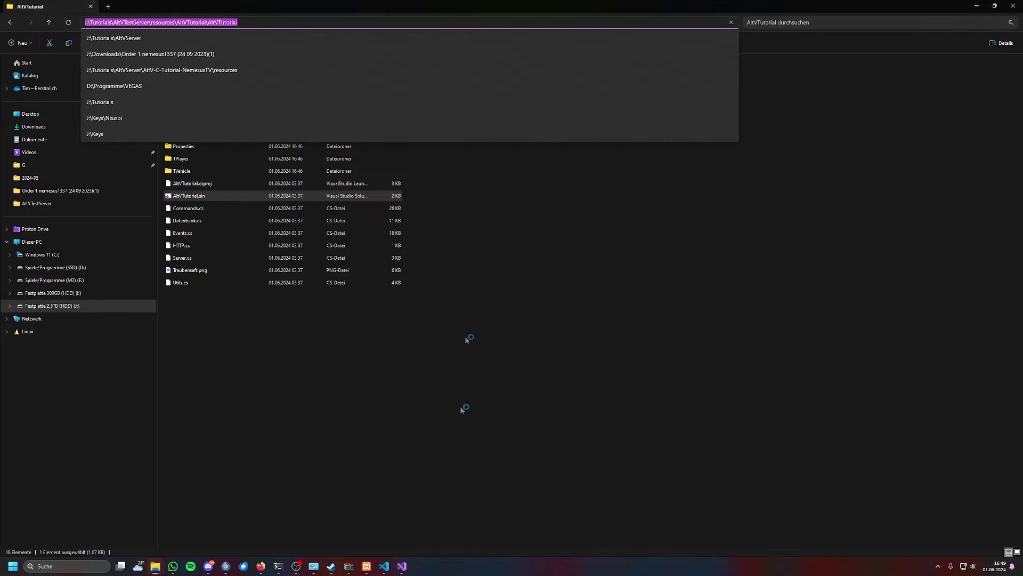
key("Escape")
left_click(745, 135)
type("J:\\Tutorials\\AltVTestServer\\resources\\AltVTutorial\\AltVTutorial")
key("Return")
left_click(654, 302)
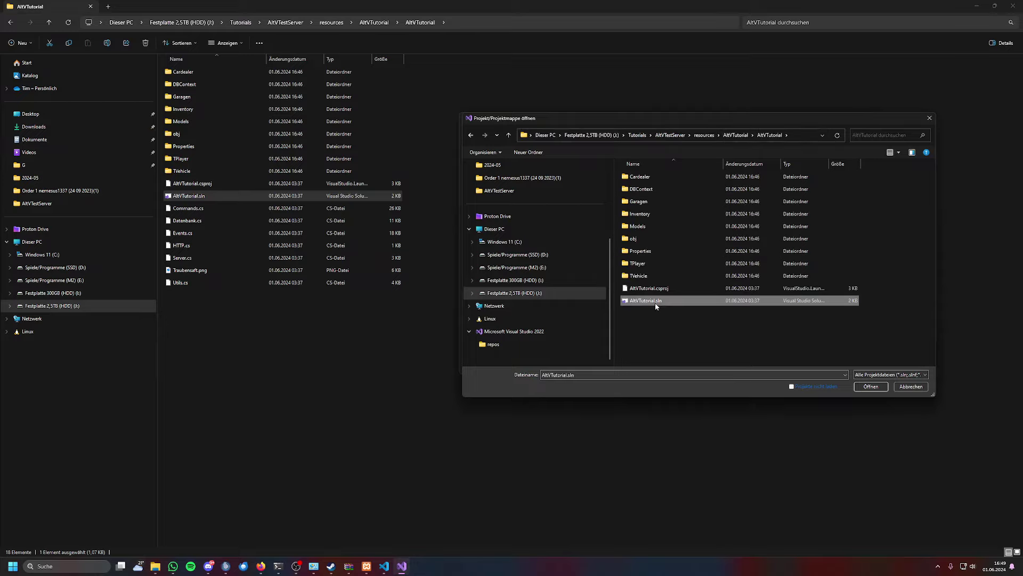
left_click(859, 386)
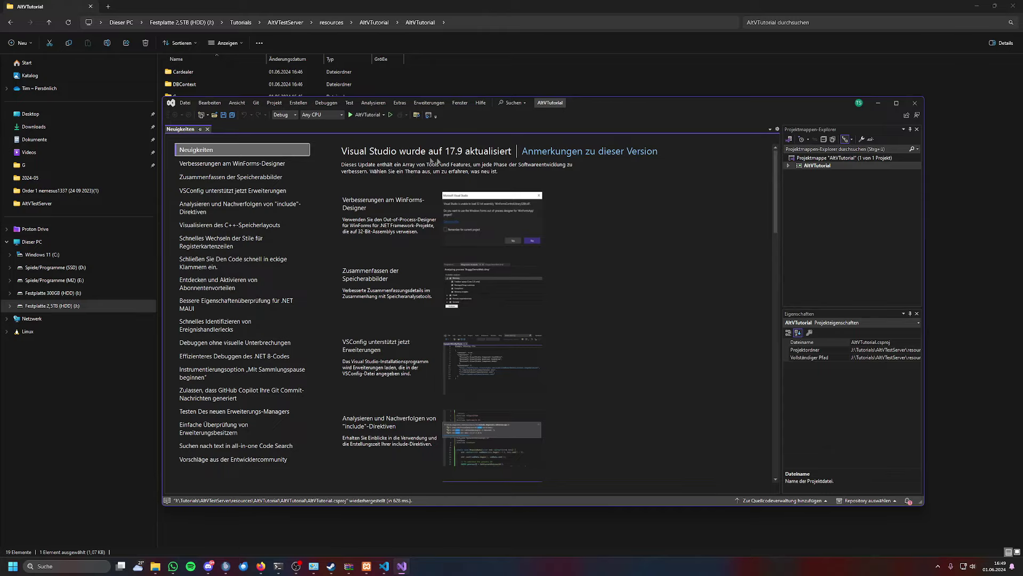
Maximize Visual Studio and open Datenbank.cs from the AltVTutorial project
double_click(688, 109)
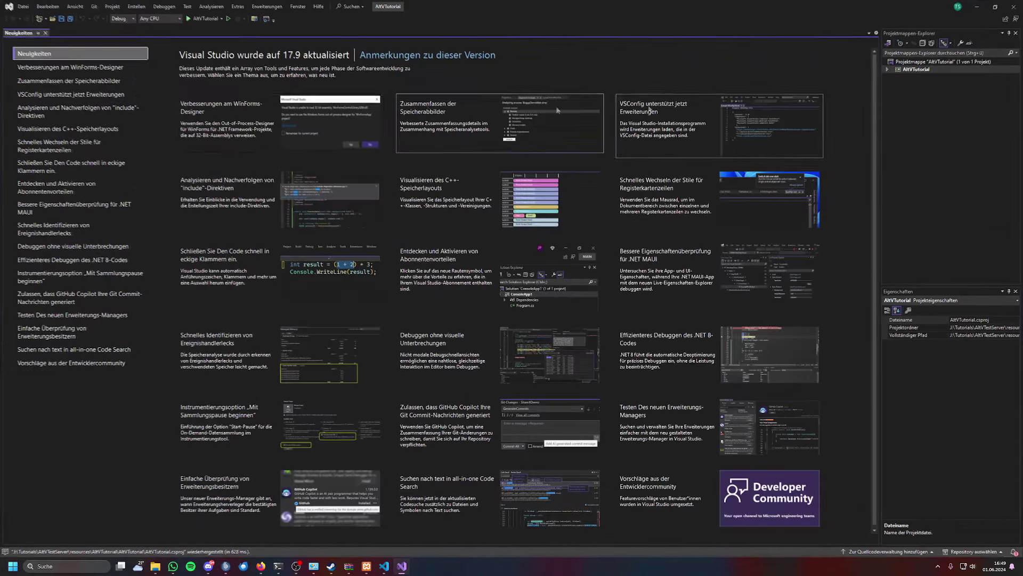
left_click(888, 70)
double_click(920, 168)
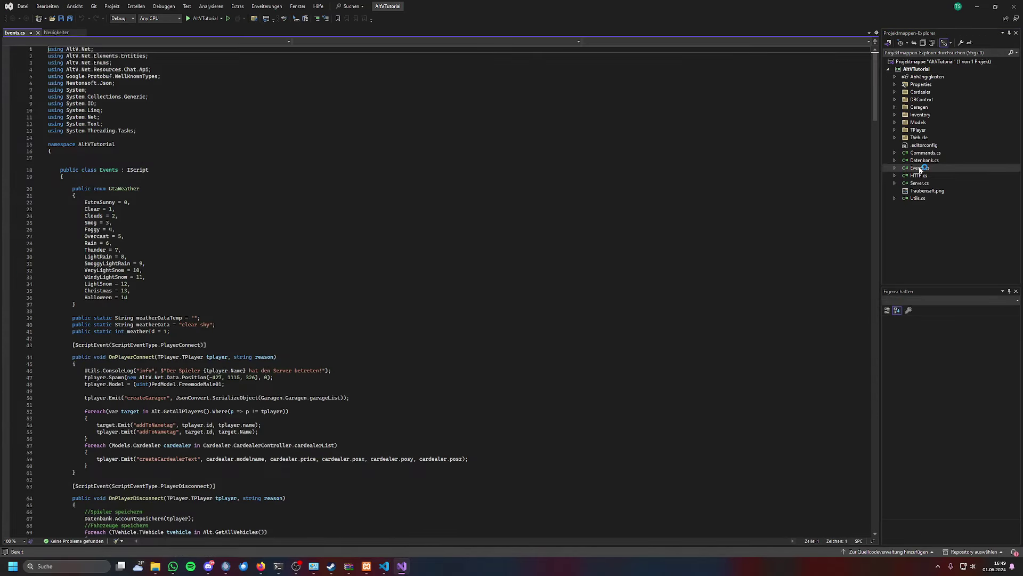
double_click(926, 160)
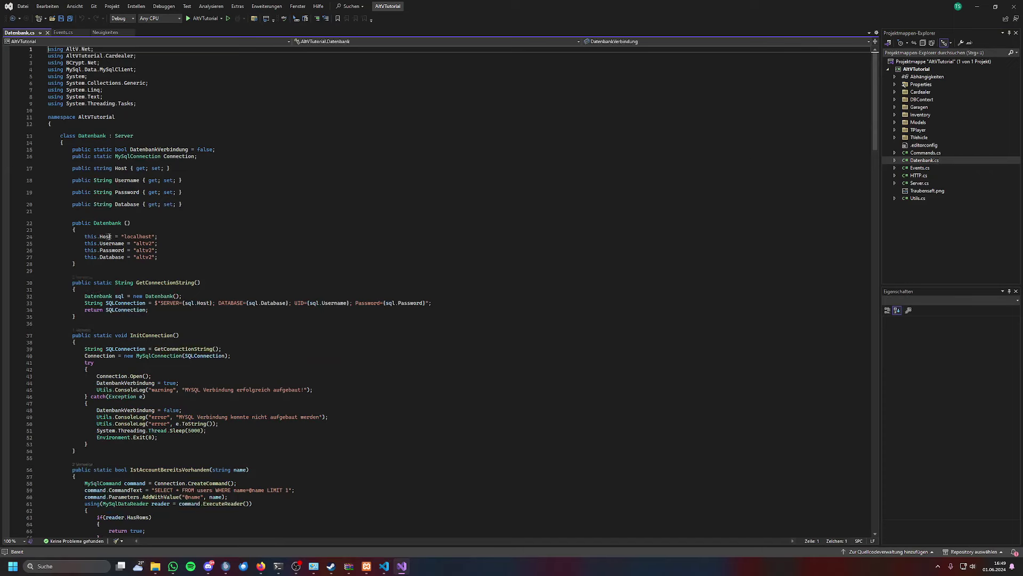
double_click(101, 222)
Remove the trailing 2 from the Username and Database values and save Datenbank.cs
left_click(153, 244)
key("BackSpace")
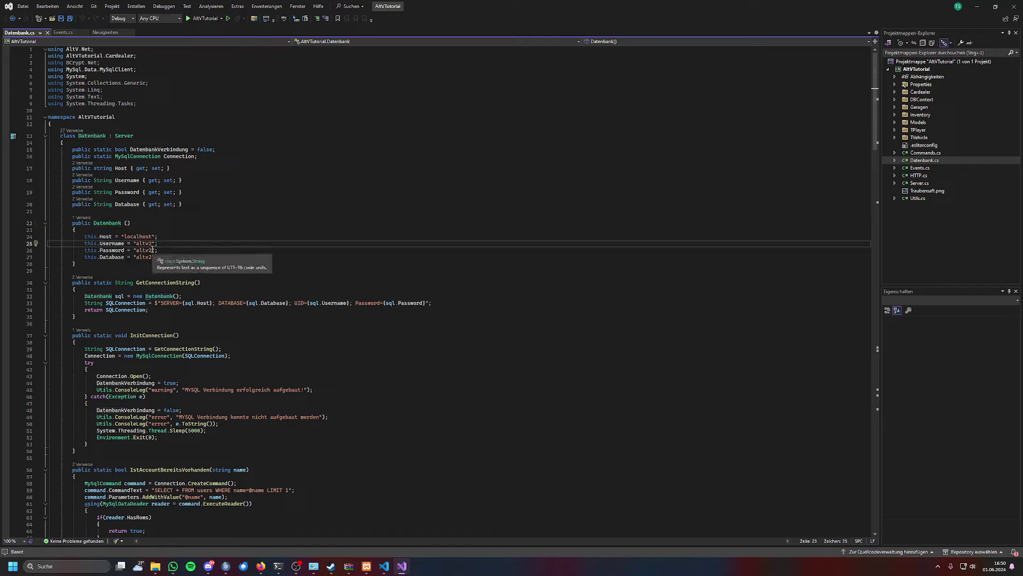
left_click(153, 250)
left_click(155, 258)
key("BackSpace")
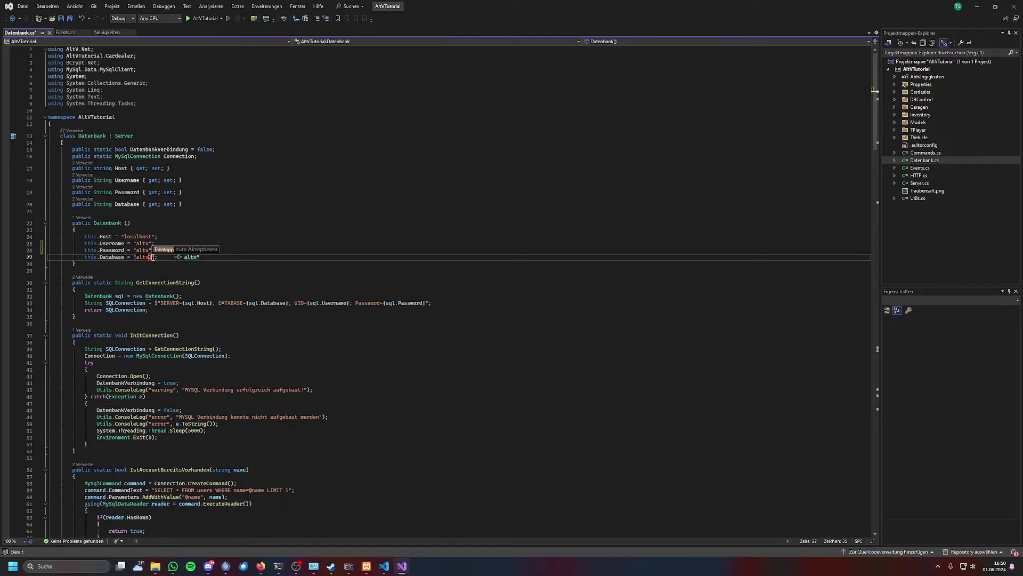
key("ctrl+s")
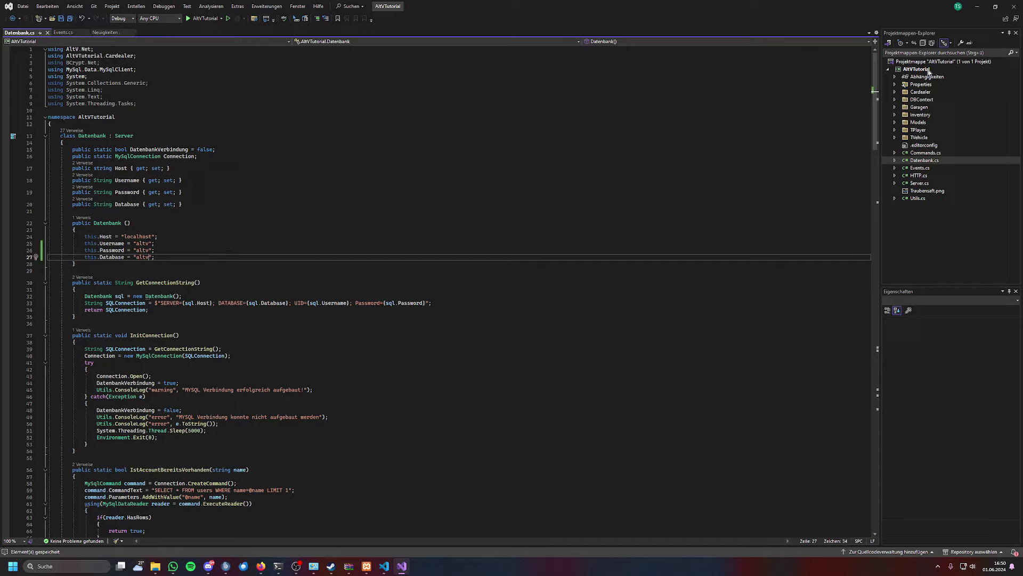
double_click(917, 70)
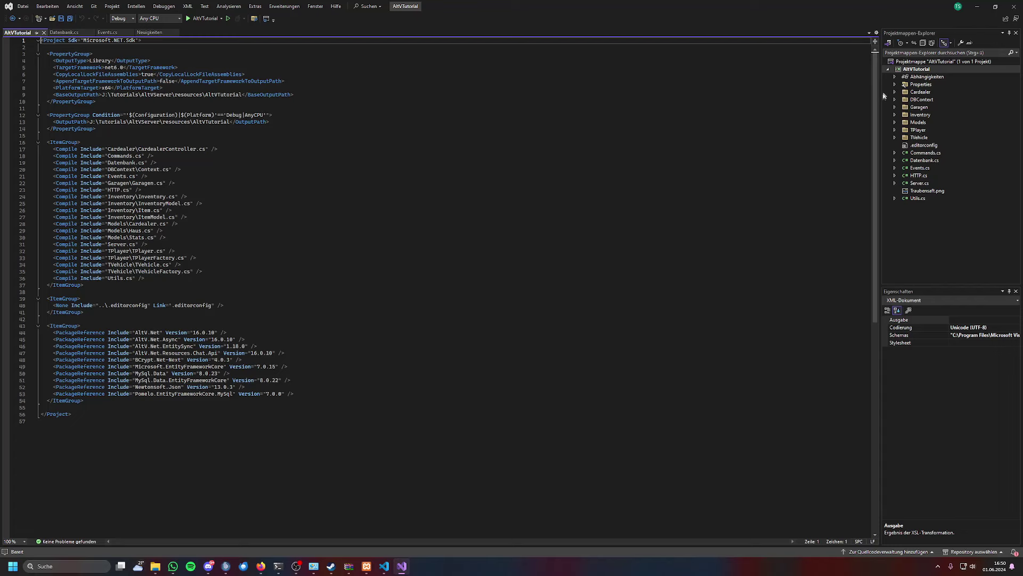
Open the AltVTutorial project properties and scroll to the Build output base path
right_click(917, 70)
left_click(874, 347)
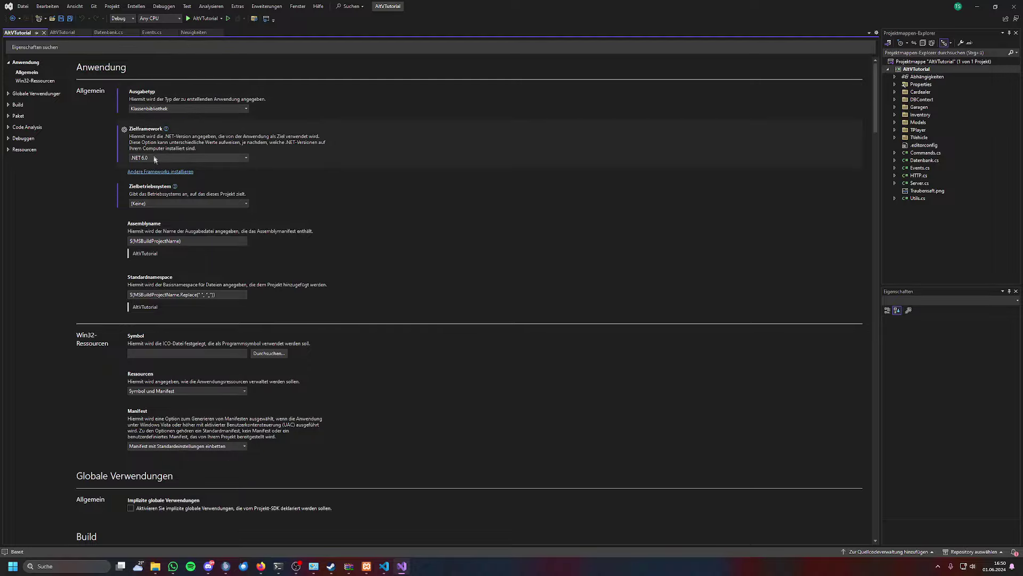
scroll(274, 244, "down", 8)
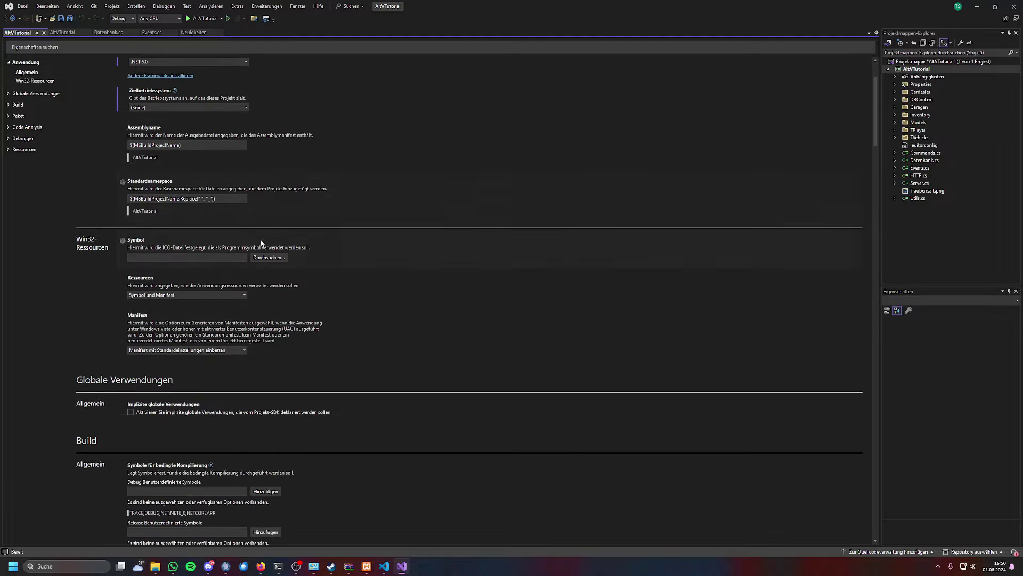
scroll(276, 241, "up", 8)
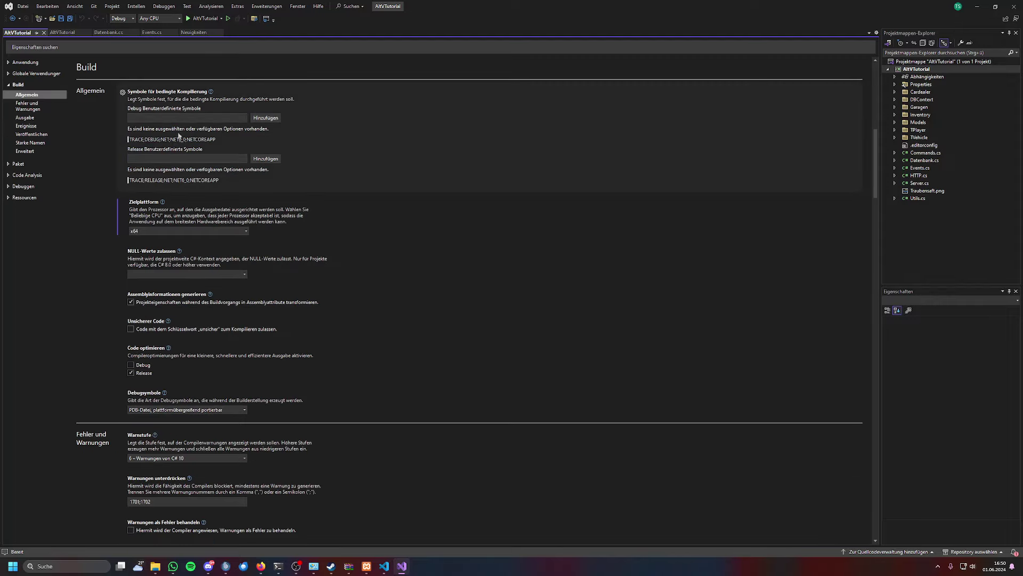
scroll(224, 281, "down", 5)
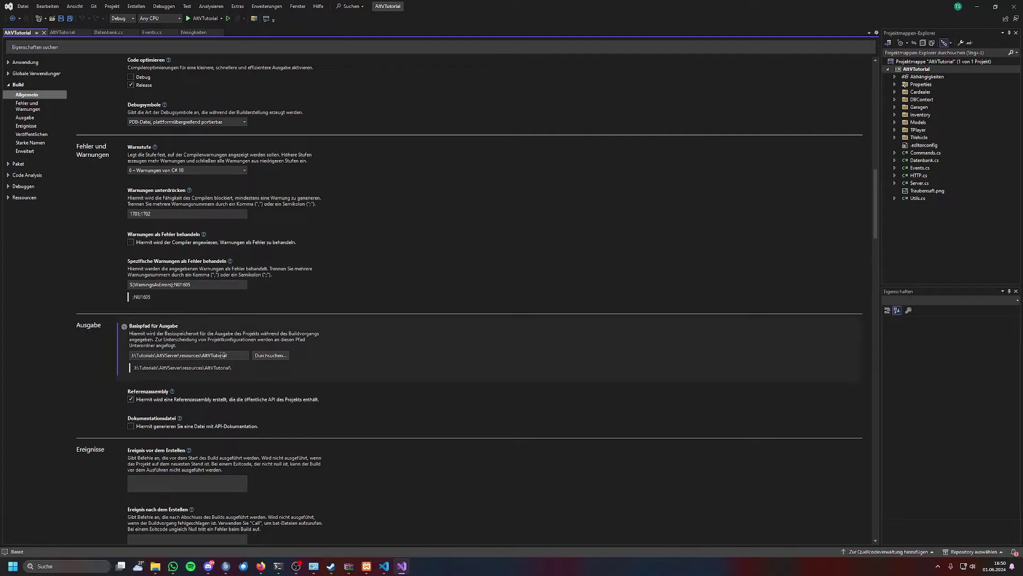
Set the output base path to AltVTestServer\resources\AltVTutorial via the folder browser
left_click(269, 356)
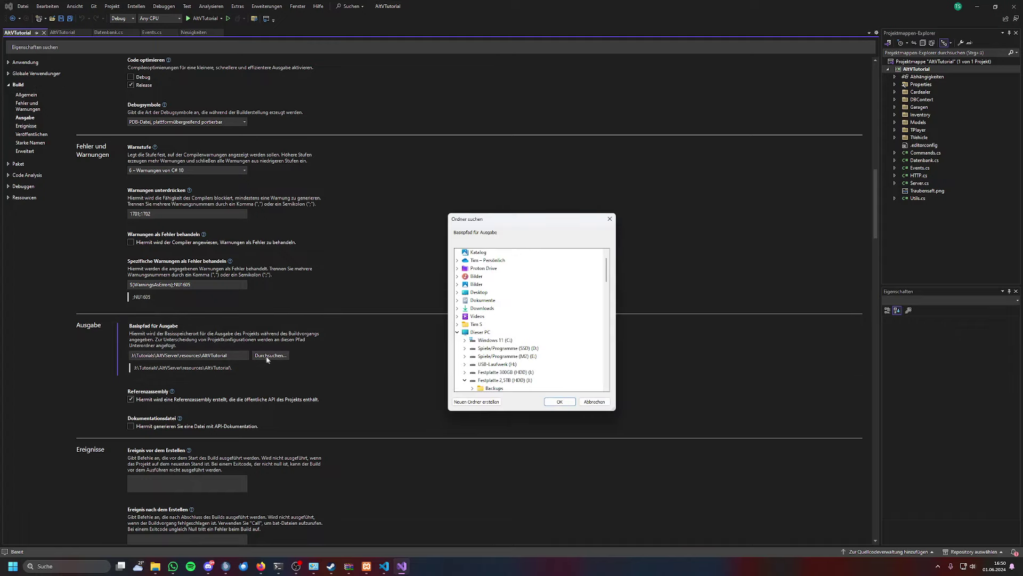
scroll(539, 332, "down", 4)
scroll(504, 341, "down", 4)
scroll(504, 341, "down", 3)
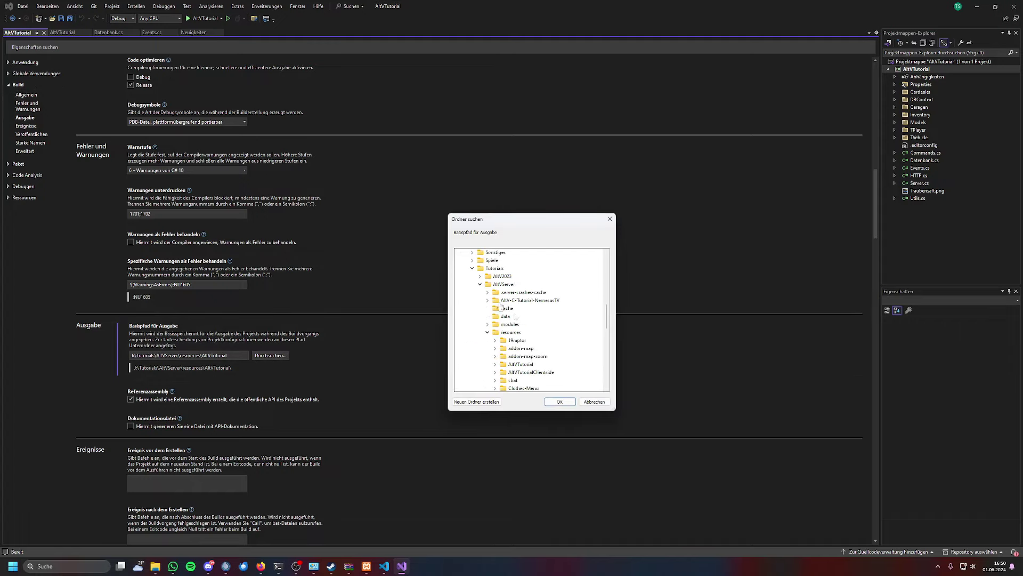
left_click(480, 285)
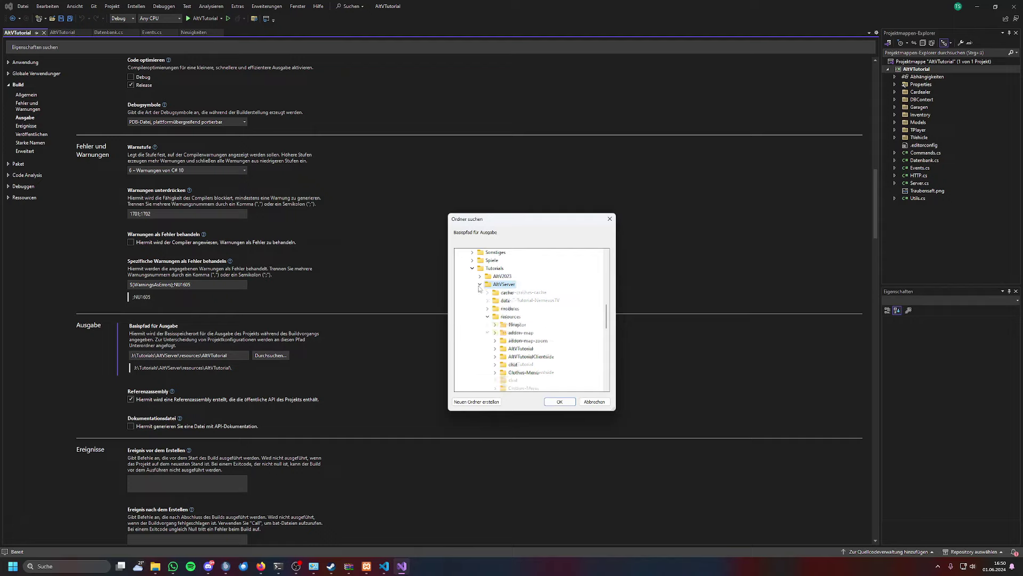
left_click(480, 293)
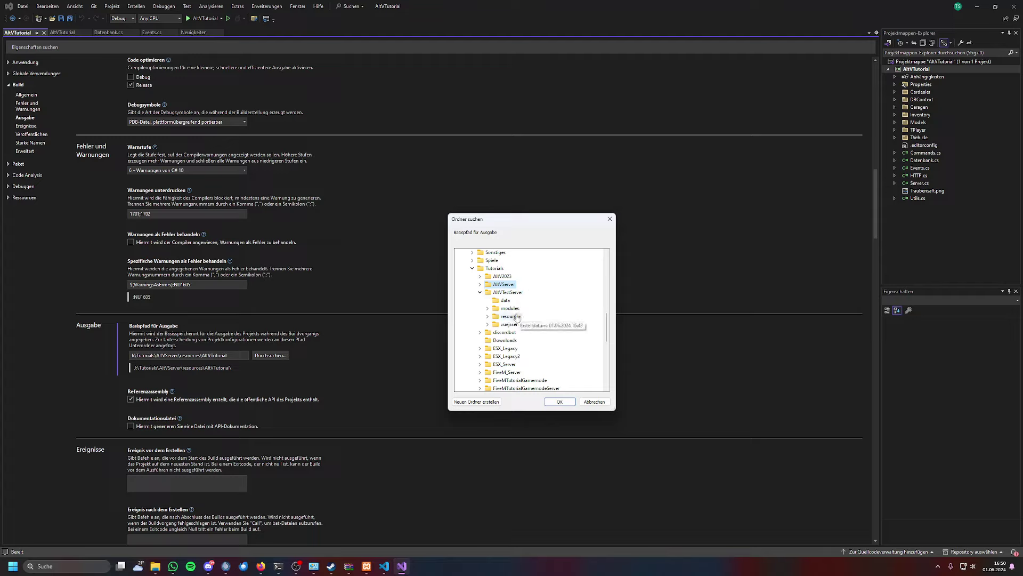
double_click(515, 318)
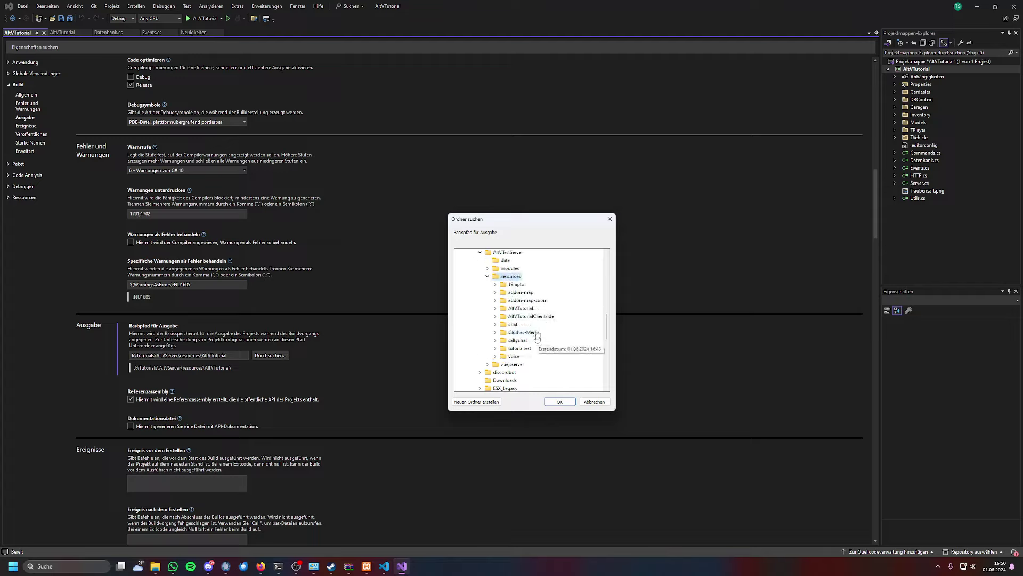
left_click(520, 308)
left_click(559, 401)
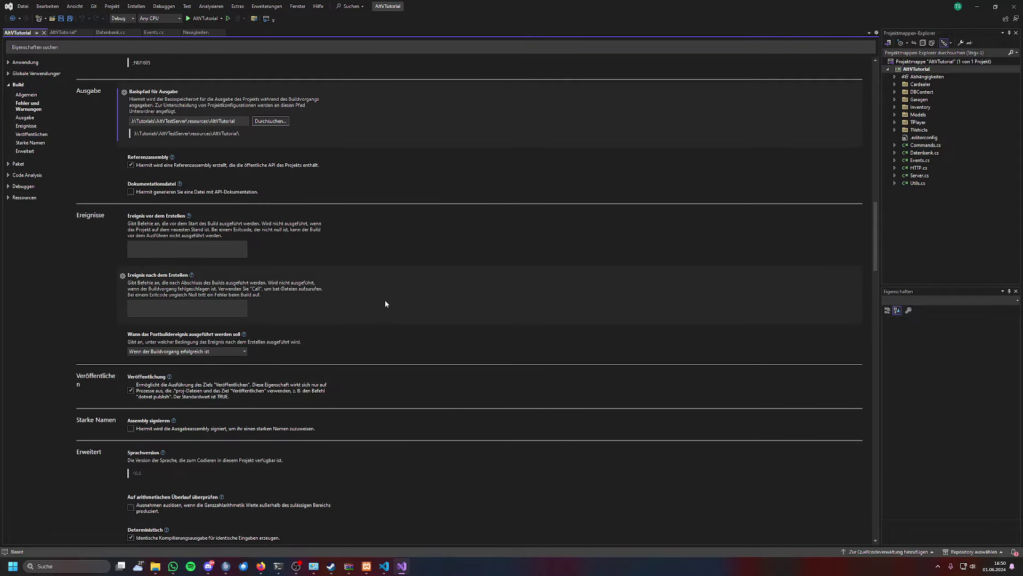
scroll(385, 299, "down", 8)
Save the changed project properties with Ctrl+S
scroll(357, 290, "down", 15)
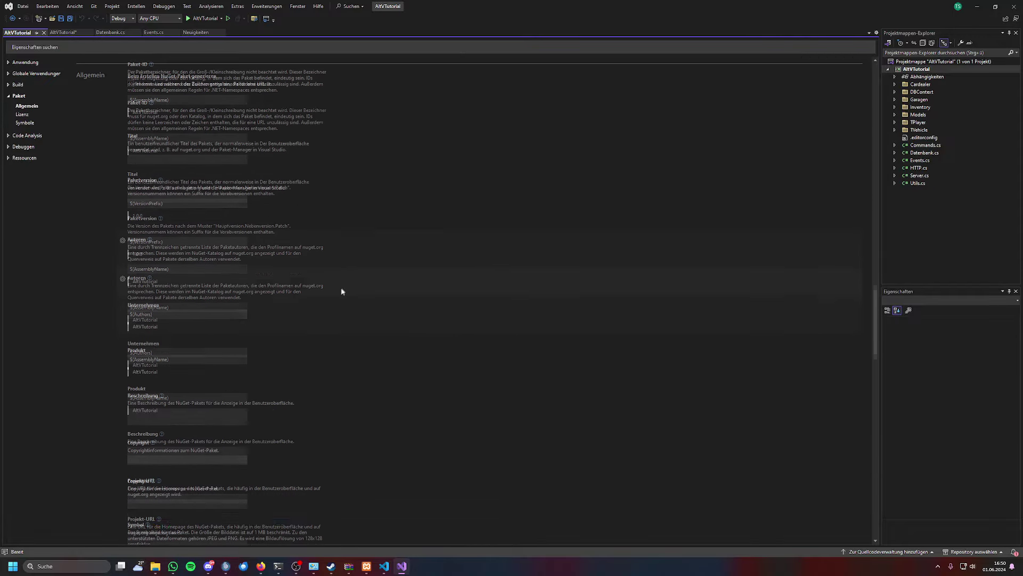
scroll(308, 295, "down", 5)
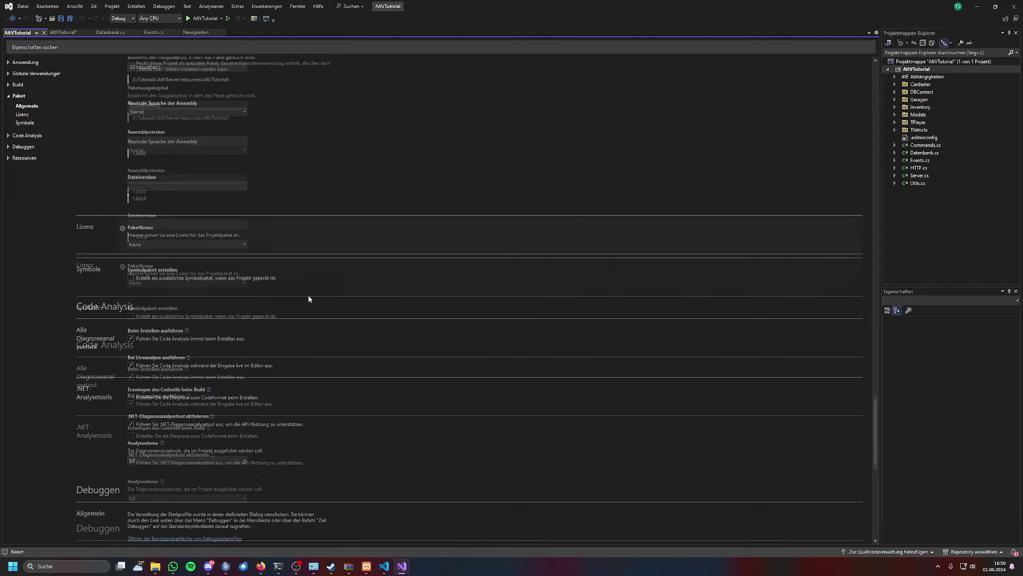
key("ctrl+s")
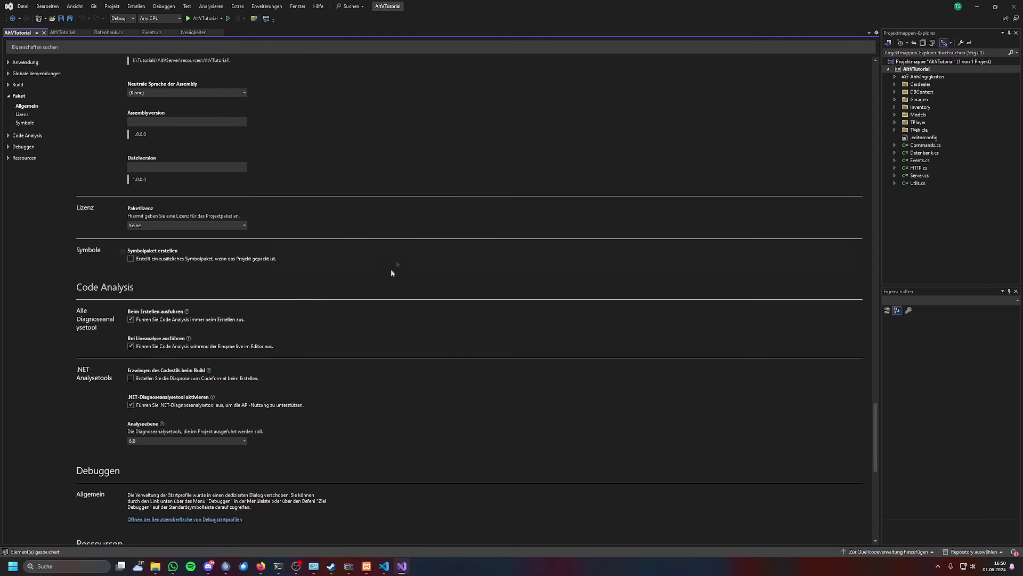
Rebuild the AltVTutorial project, then minimize Visual Studio to File Explorer
right_click(911, 70)
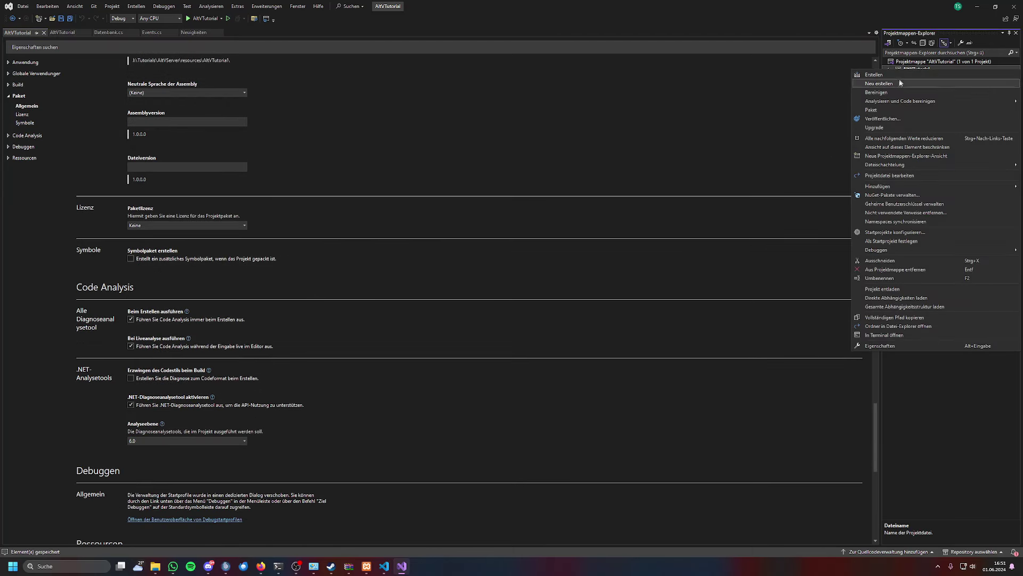
key("Escape")
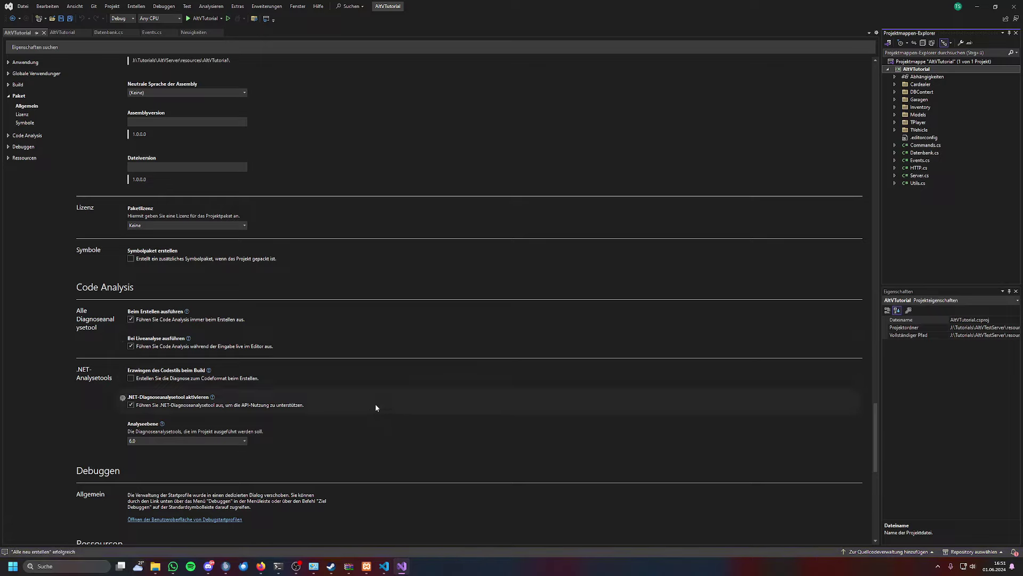
mouse_move(5, 552)
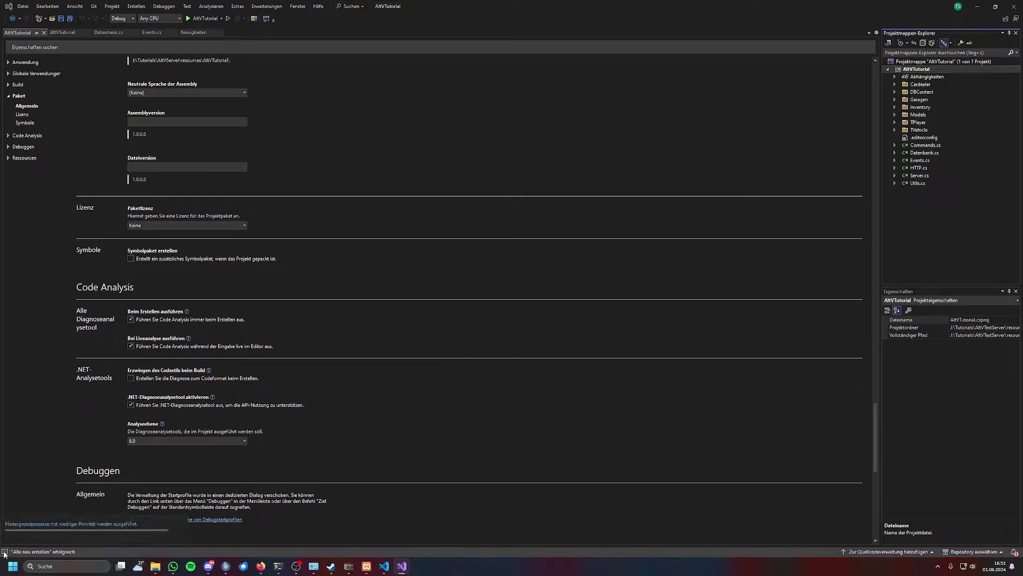
left_click(979, 8)
left_click(551, 267)
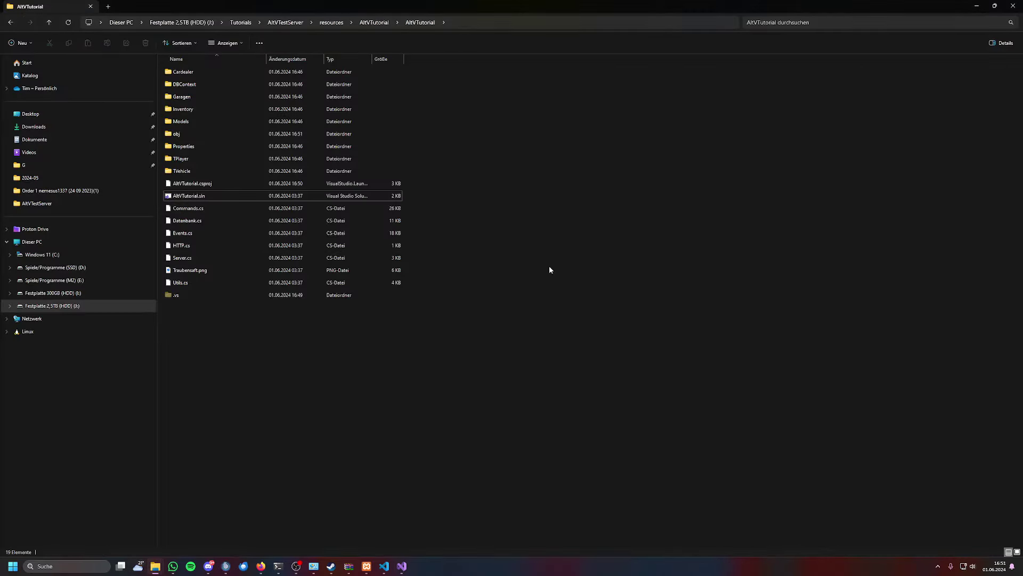
Check the built AltVTutorial.dll, then open the inner AltVTutorial\AltVTutorial project folder
left_click(11, 23)
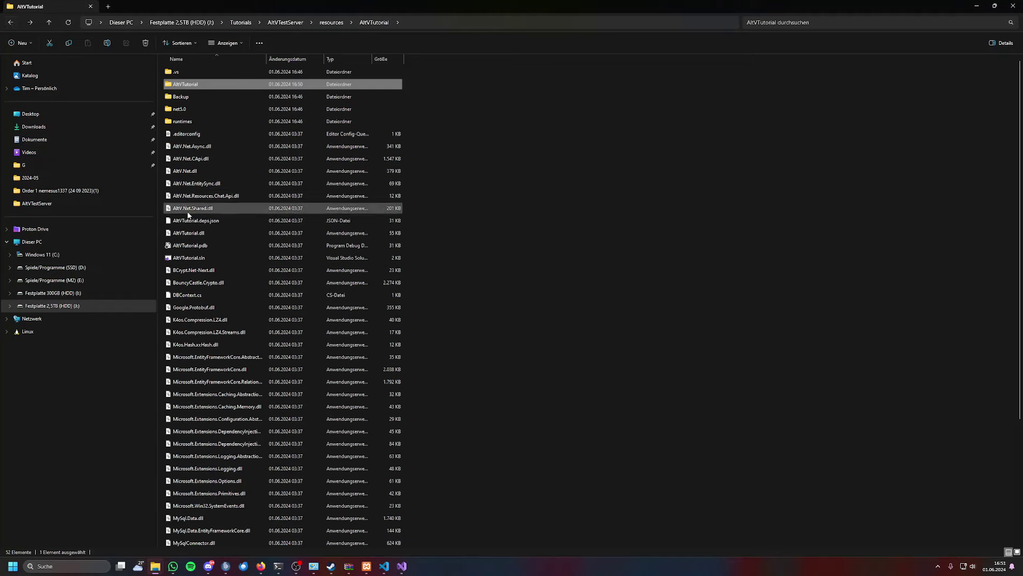
left_click(299, 235)
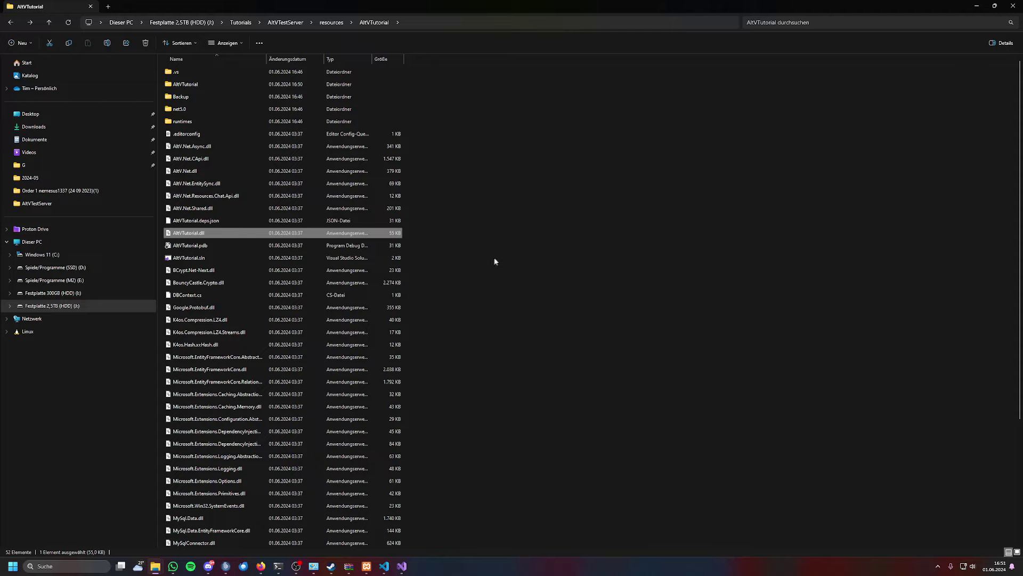
left_click(11, 23)
left_click(30, 23)
left_click(30, 22)
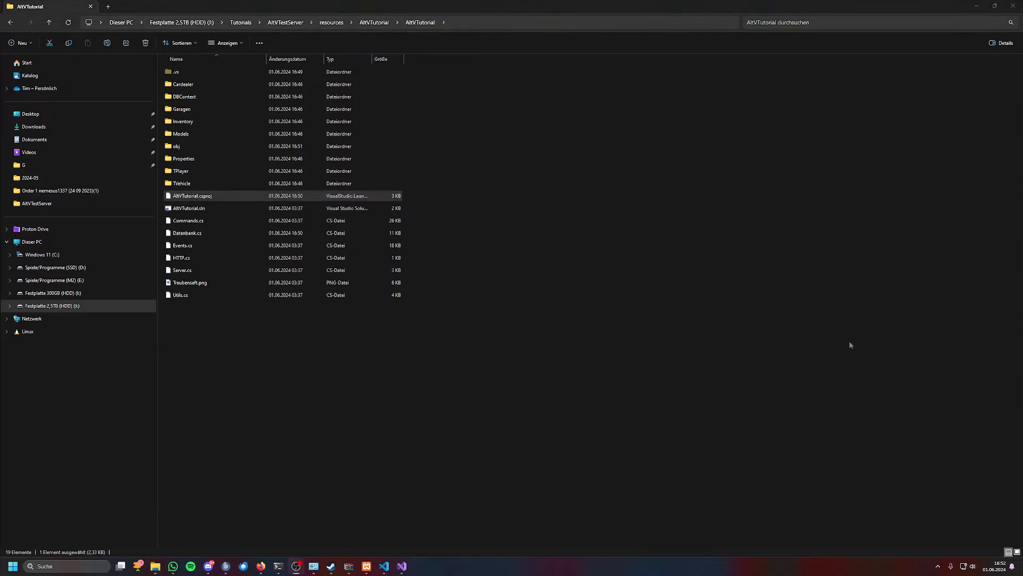
Return to Visual Studio and open the AltVTutorial project's debug launch profiles
mouse_move(404, 563)
left_click(365, 515)
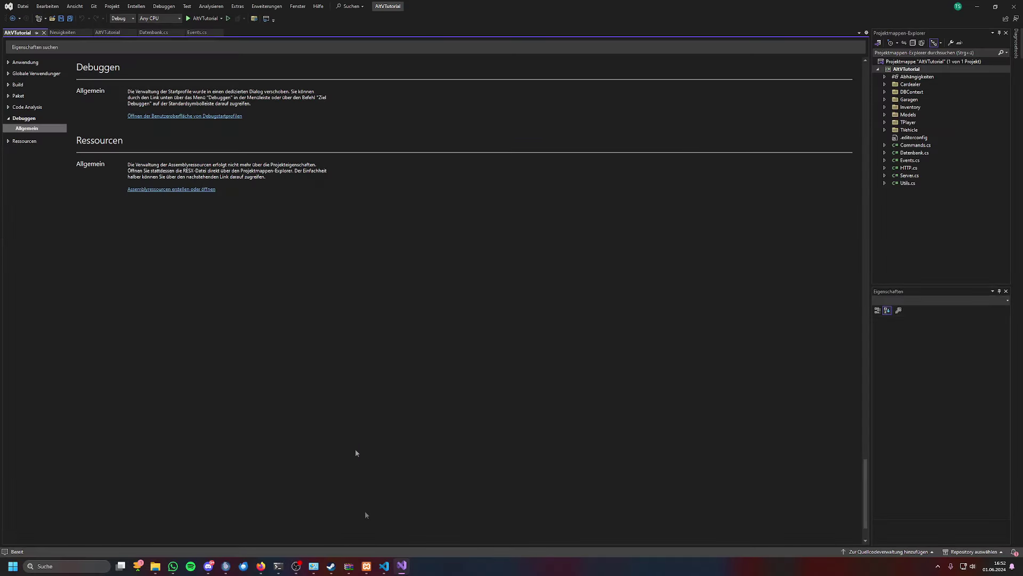
right_click(903, 70)
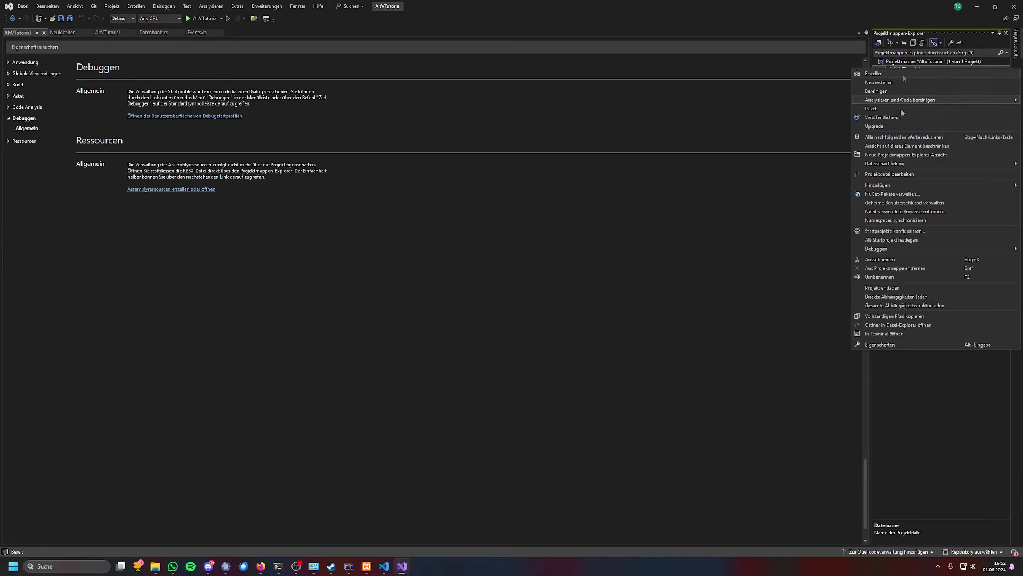
left_click(887, 344)
left_click(25, 128)
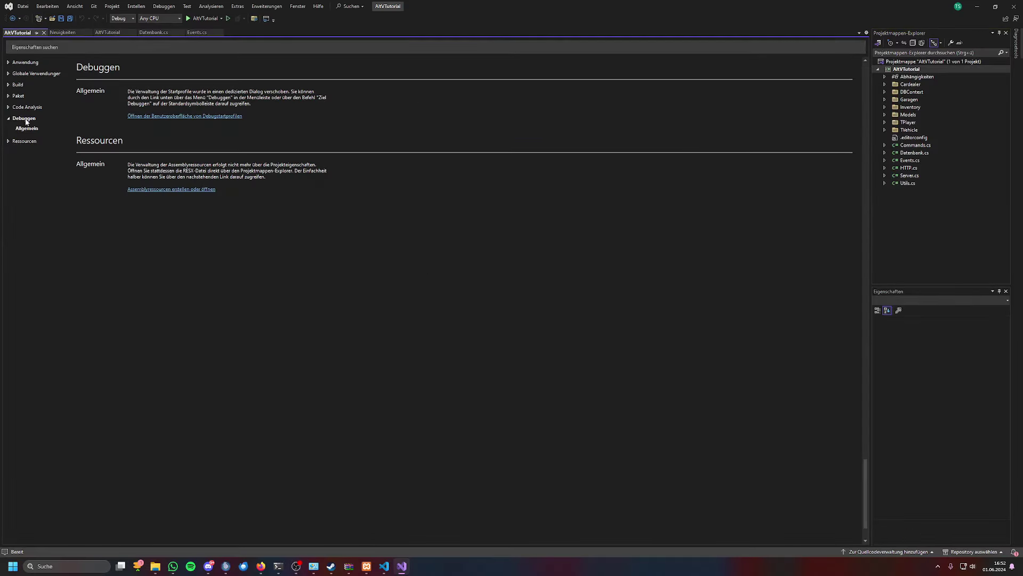
left_click(158, 116)
left_click_drag(410, 182, 345, 148)
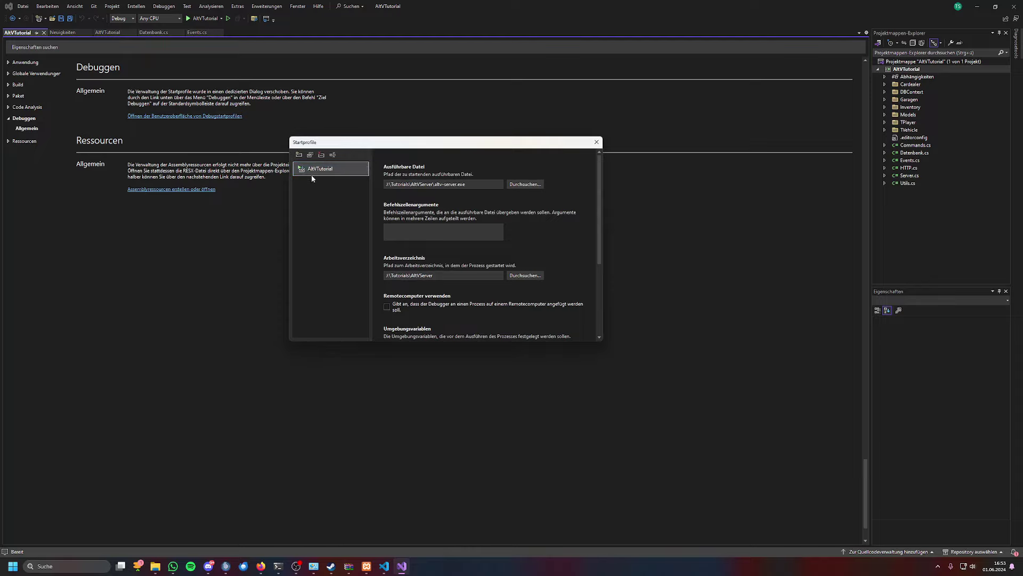
Set the working directory to AltVTestServer and the executable to altv-server.exe
left_click(532, 276)
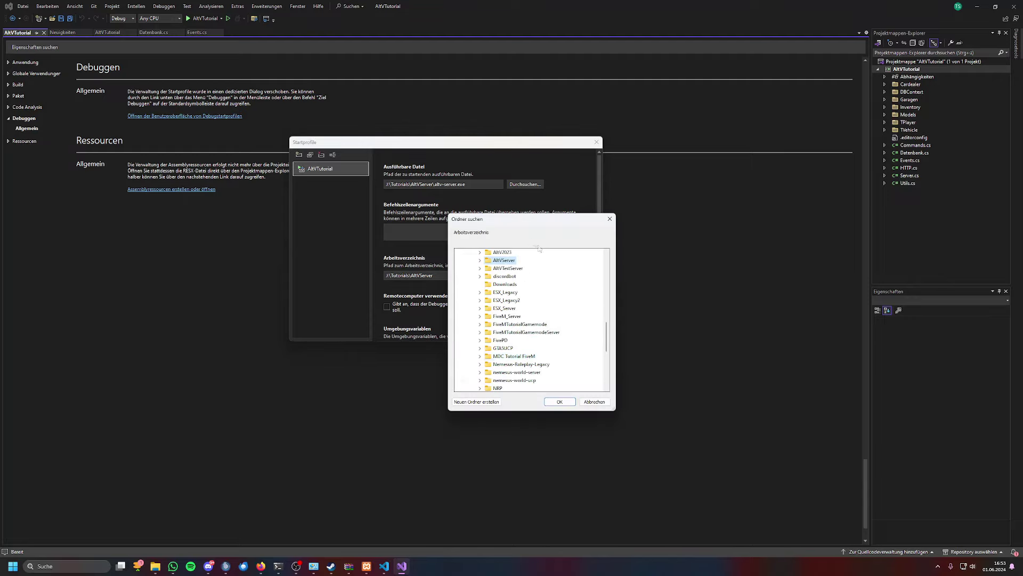
double_click(508, 268)
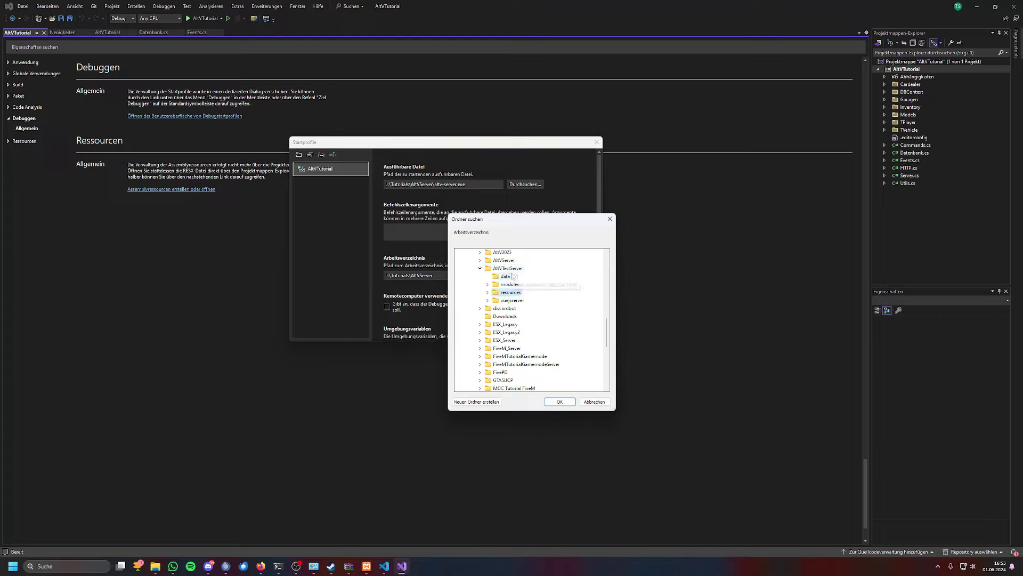
left_click(560, 401)
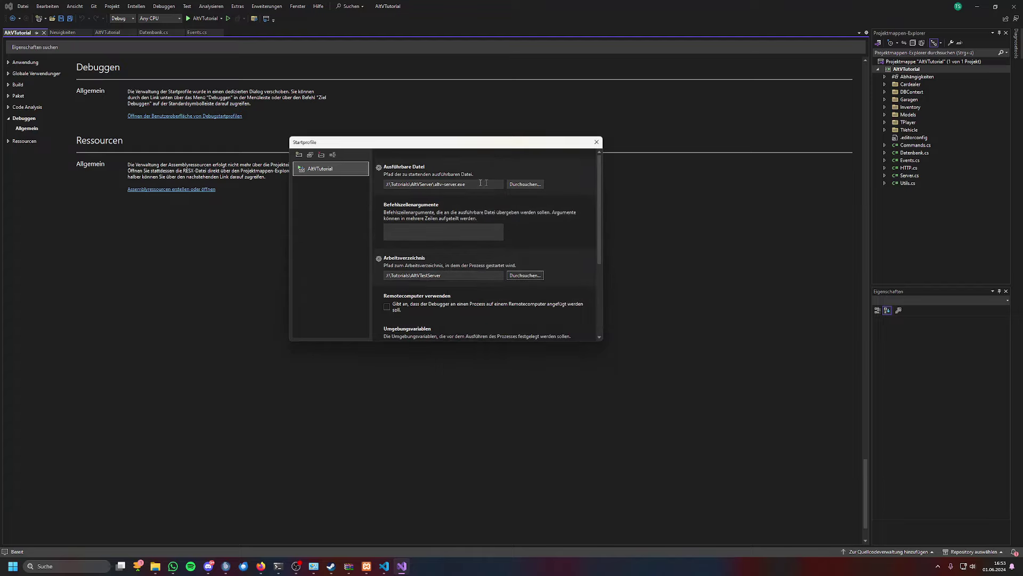
left_click(525, 184)
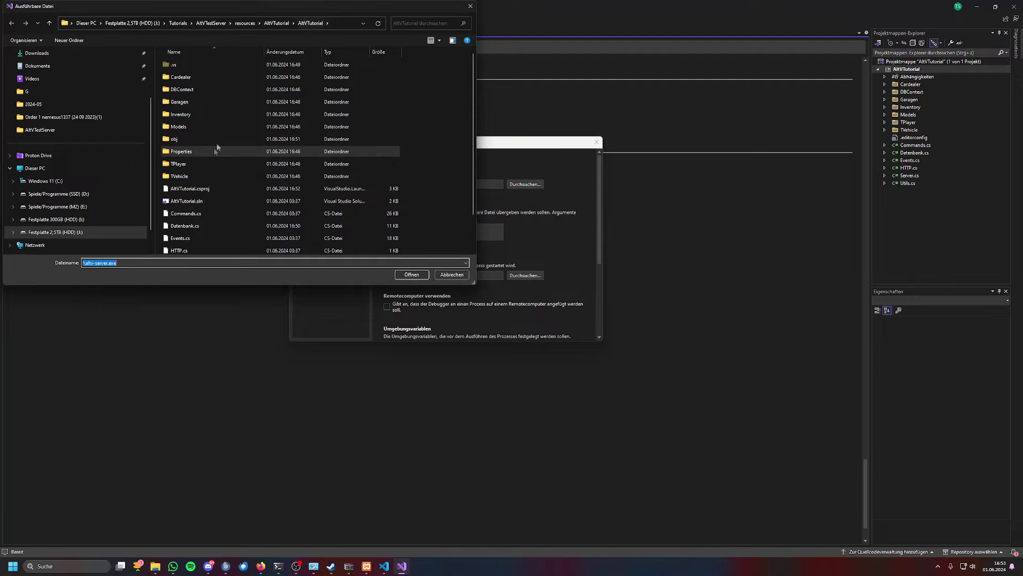
left_click(213, 24)
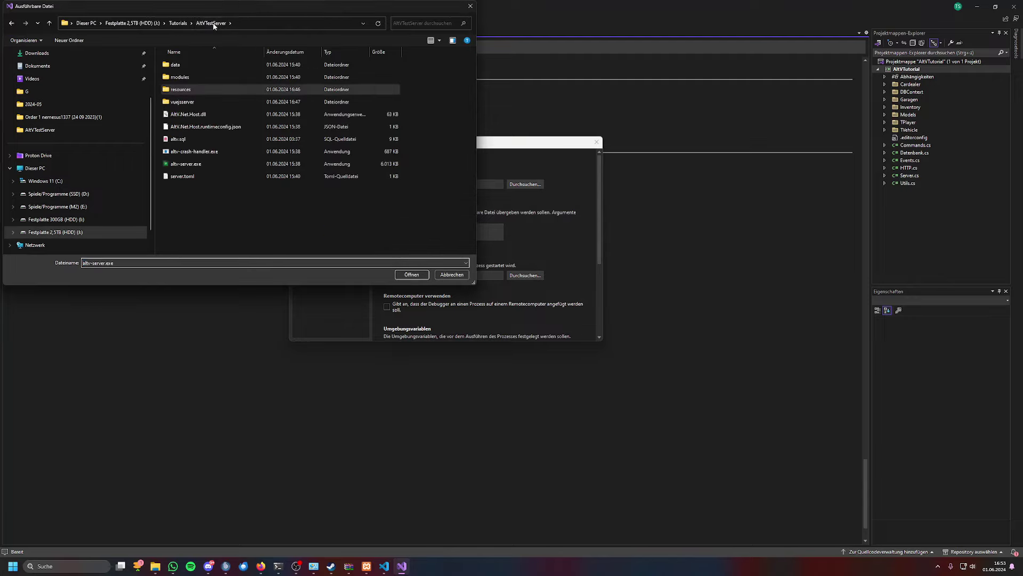
left_click(187, 164)
left_click(403, 275)
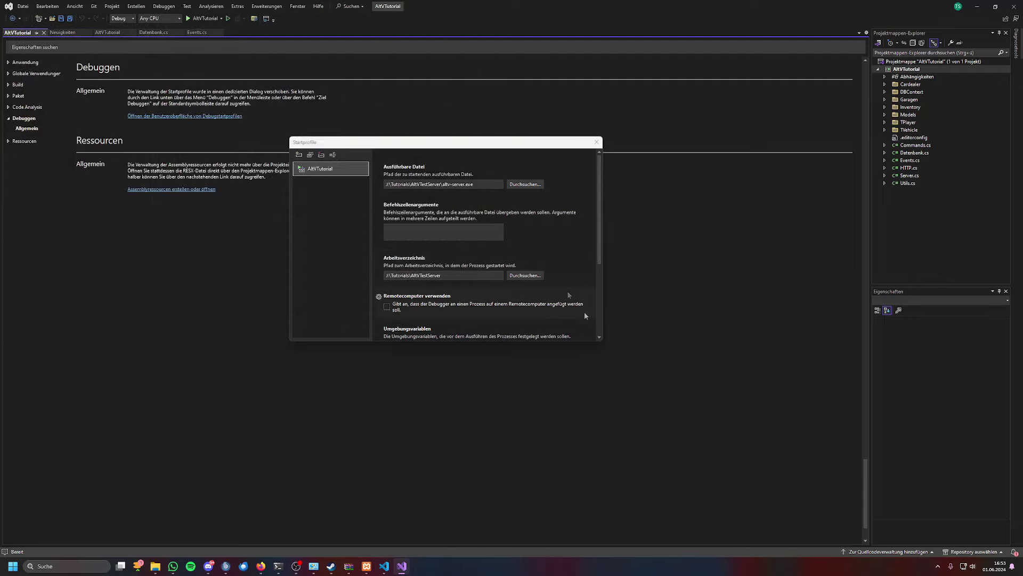
scroll(503, 265, "down", 3)
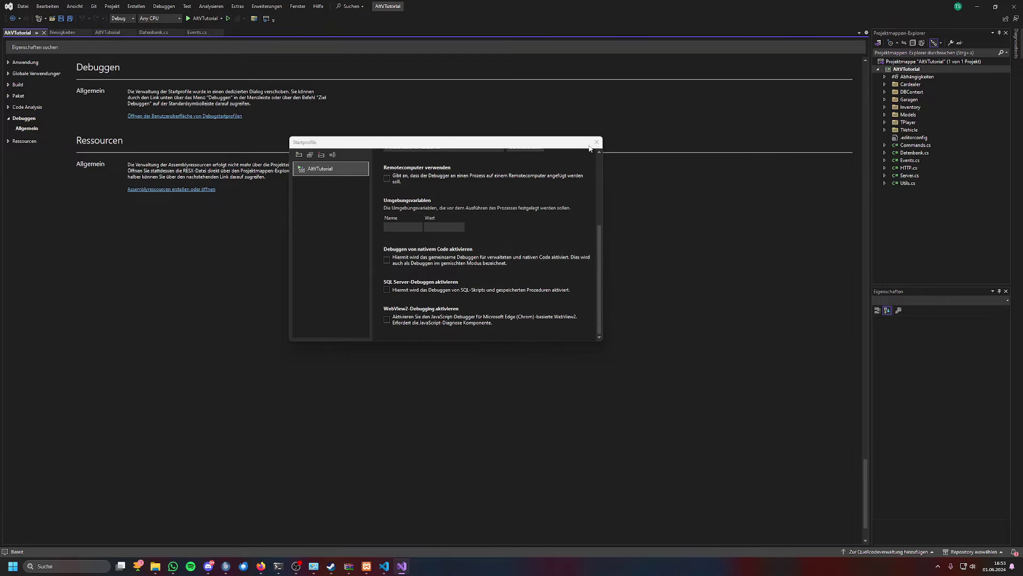
Reconfirm AltVTestServer\resources\AltVTutorial as output base path and close the project properties
left_click(597, 142)
left_click(9, 85)
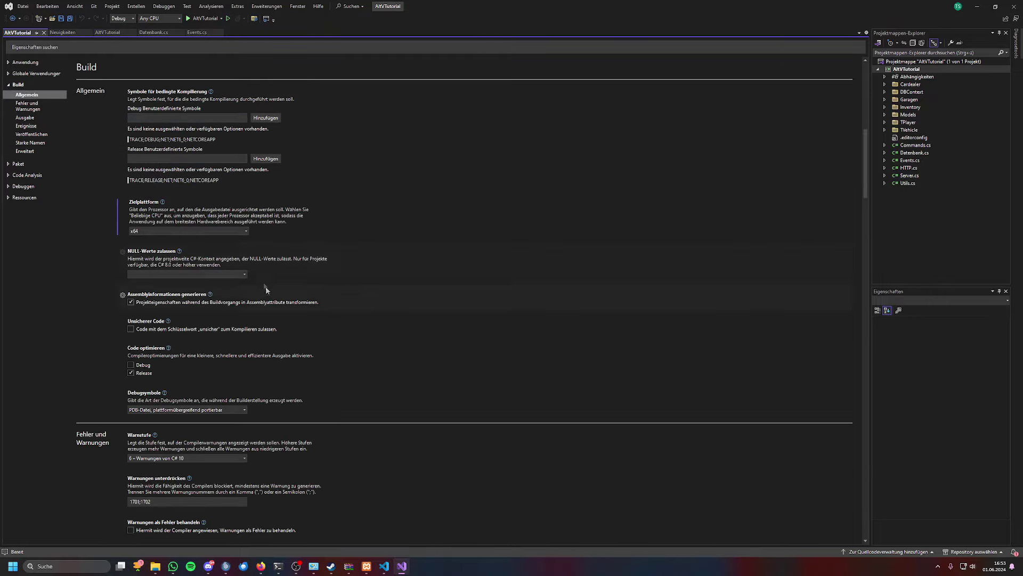
scroll(241, 305, "down", 5)
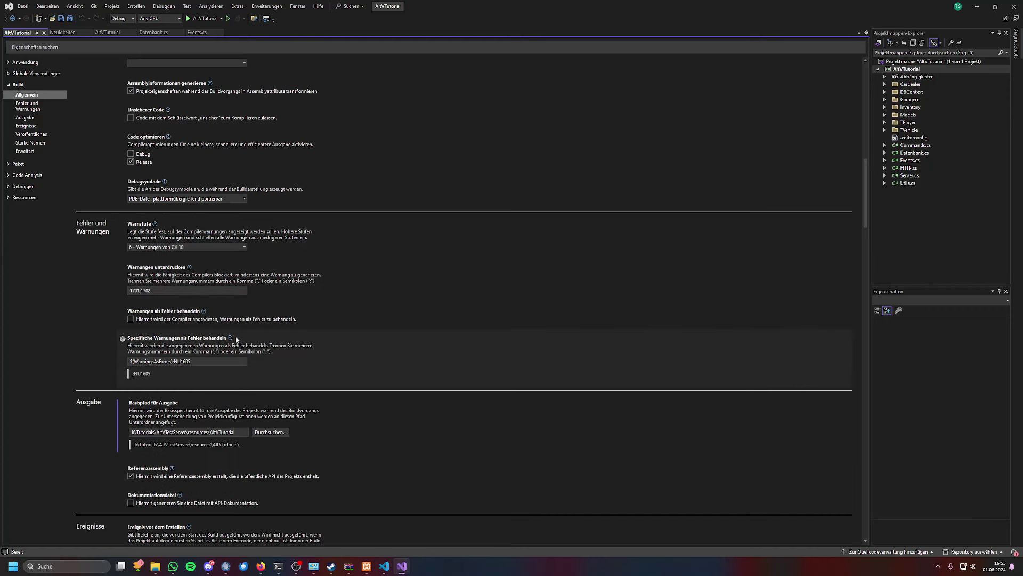
left_click(271, 431)
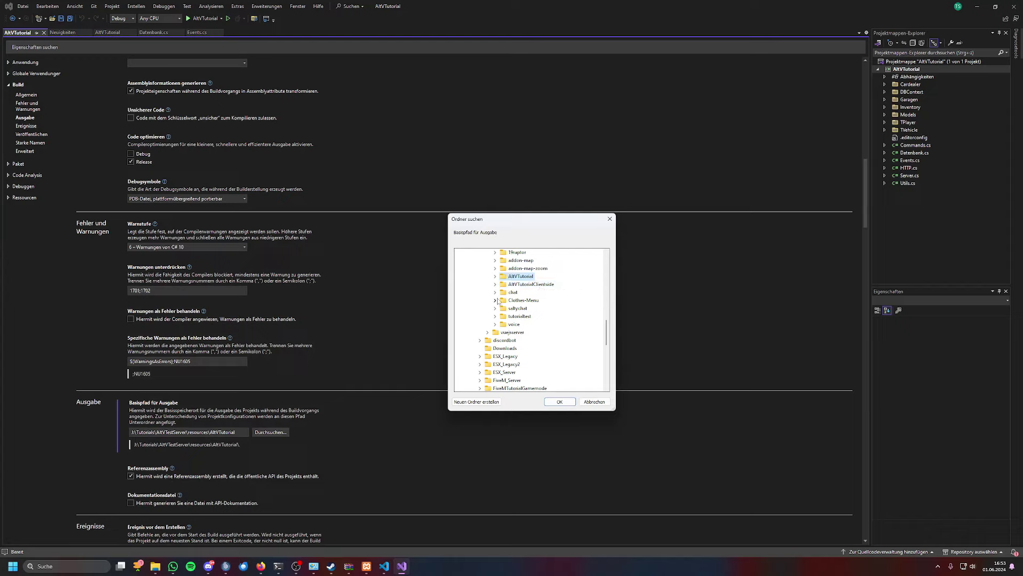
scroll(490, 283, "up", 1)
left_click(488, 268)
scroll(482, 298, "up", 3)
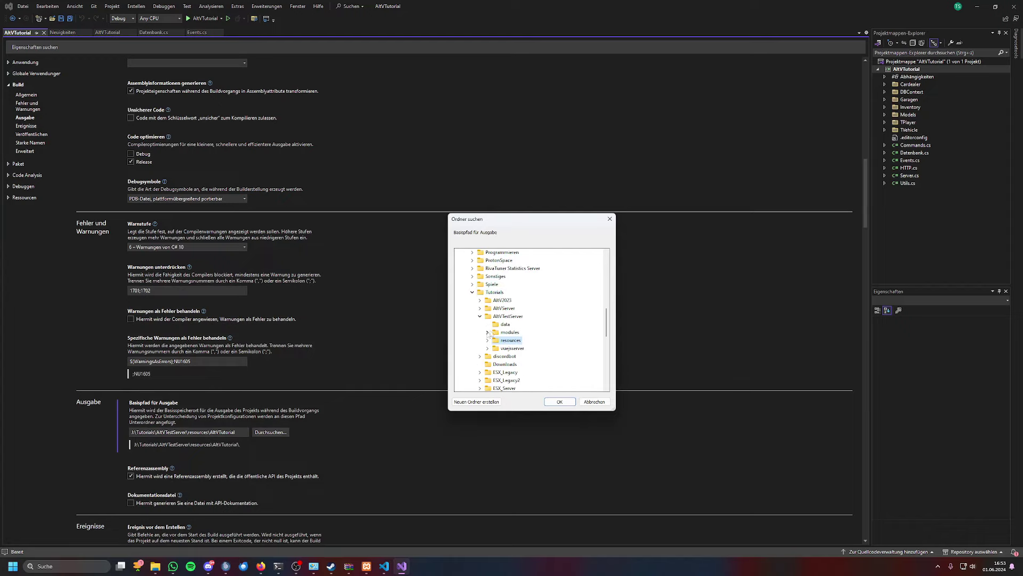
left_click(479, 316)
left_click(479, 316)
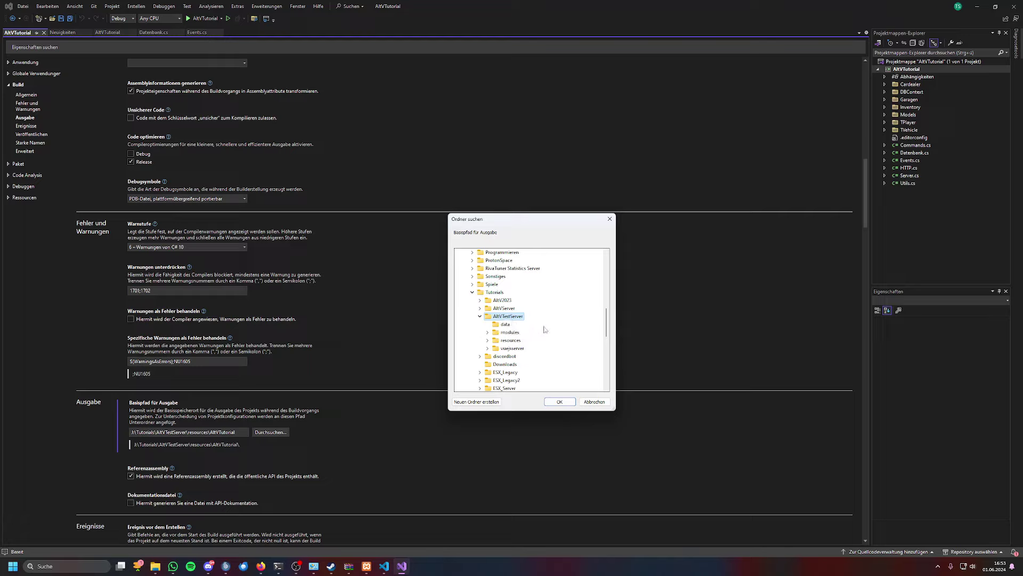
double_click(510, 340)
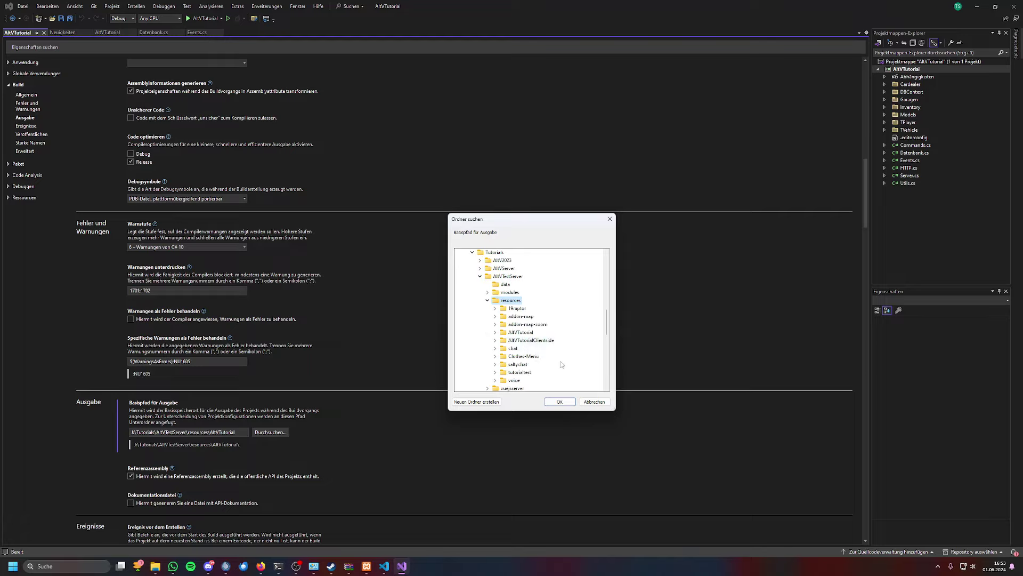
left_click(559, 401)
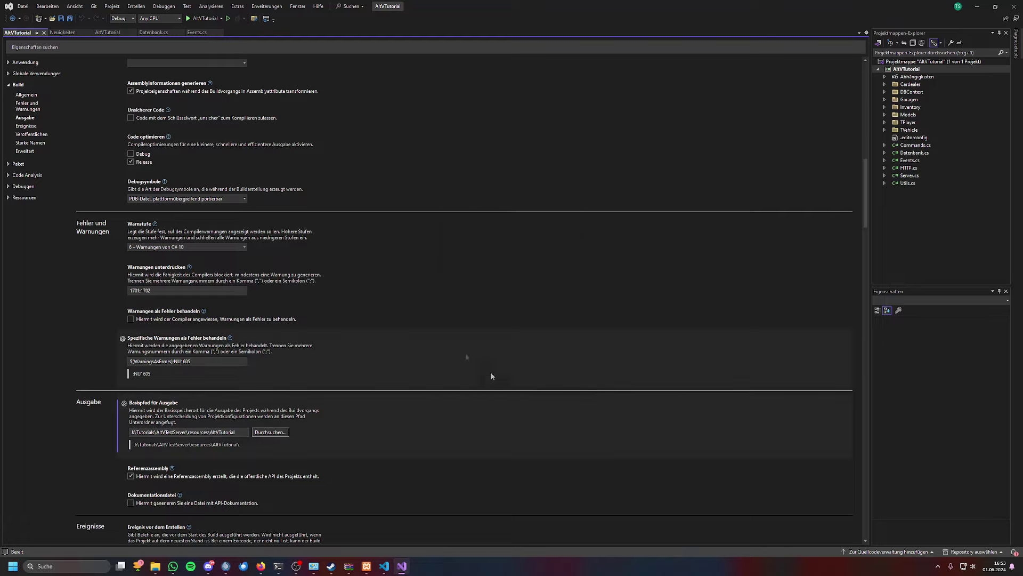
left_click(44, 33)
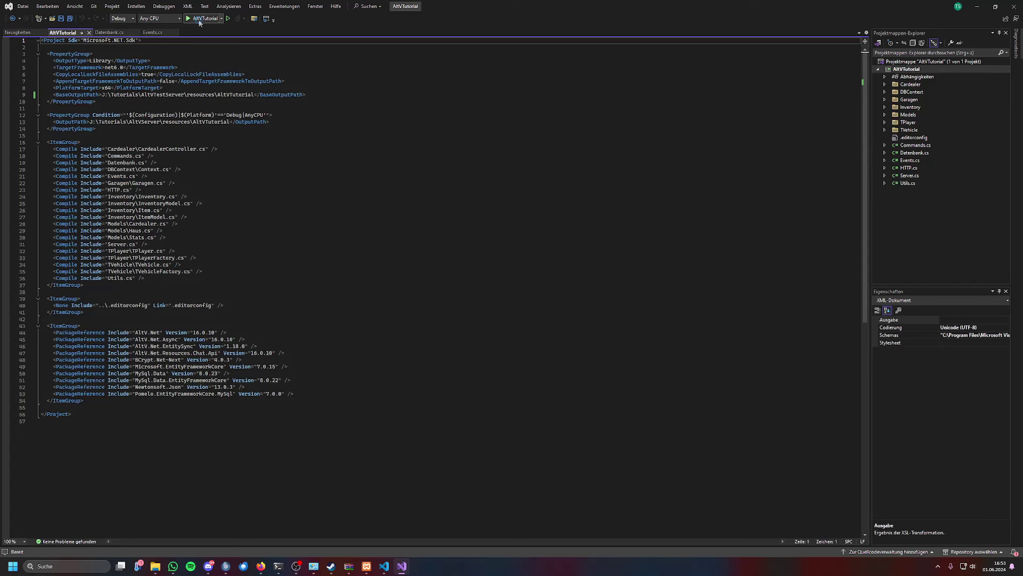
Start the server under the debugger and stop it after the dependency resolution exception
left_click(198, 19)
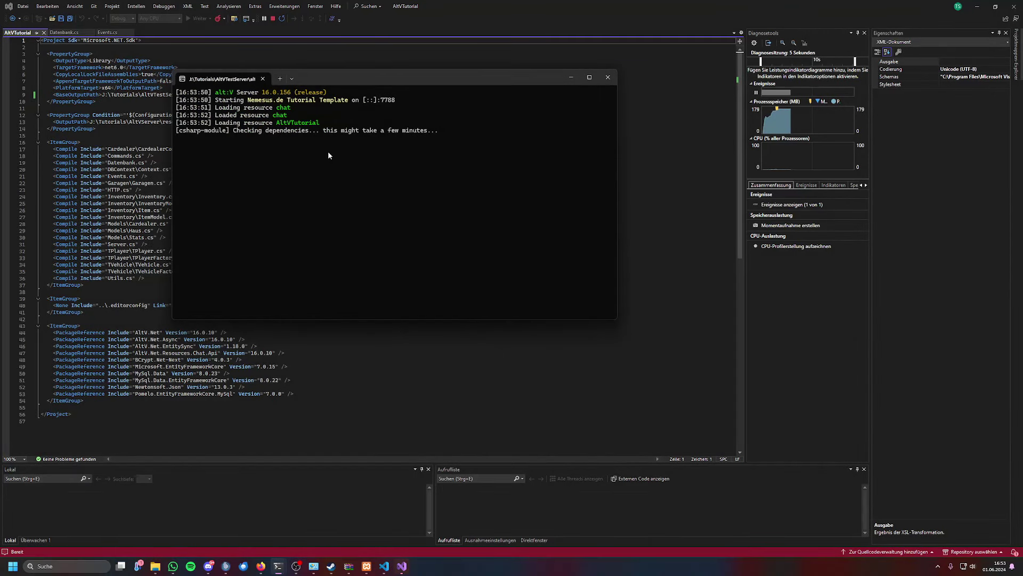
left_click_drag(405, 79, 588, 73)
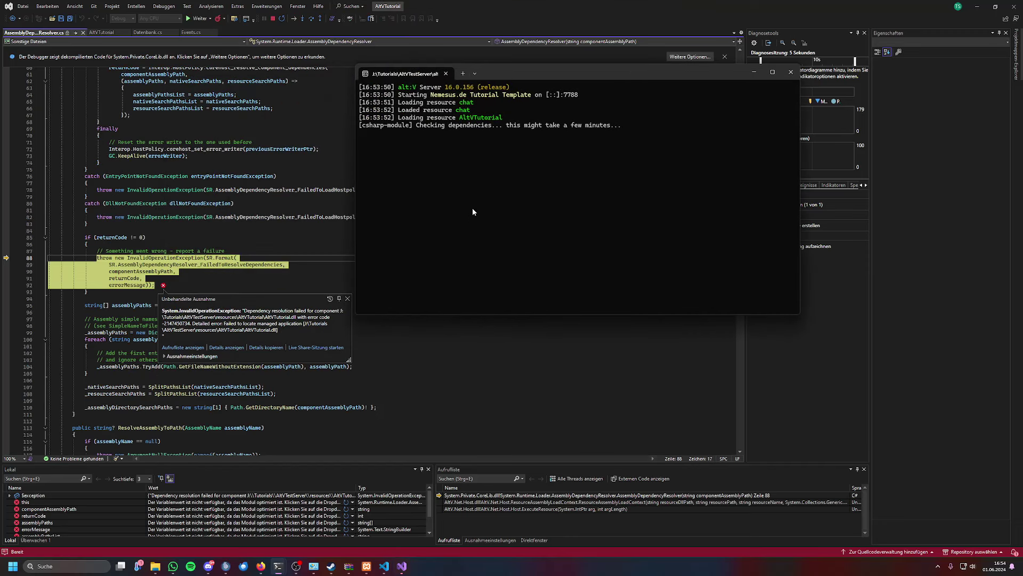
left_click(190, 18)
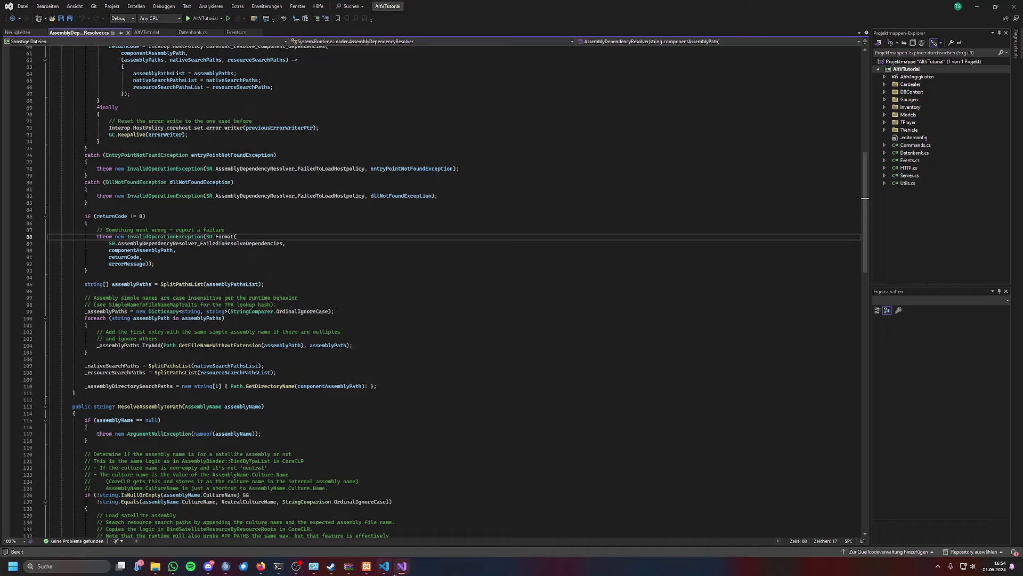
Run the server under the debugger again and stop it after the same error
mouse_move(403, 572)
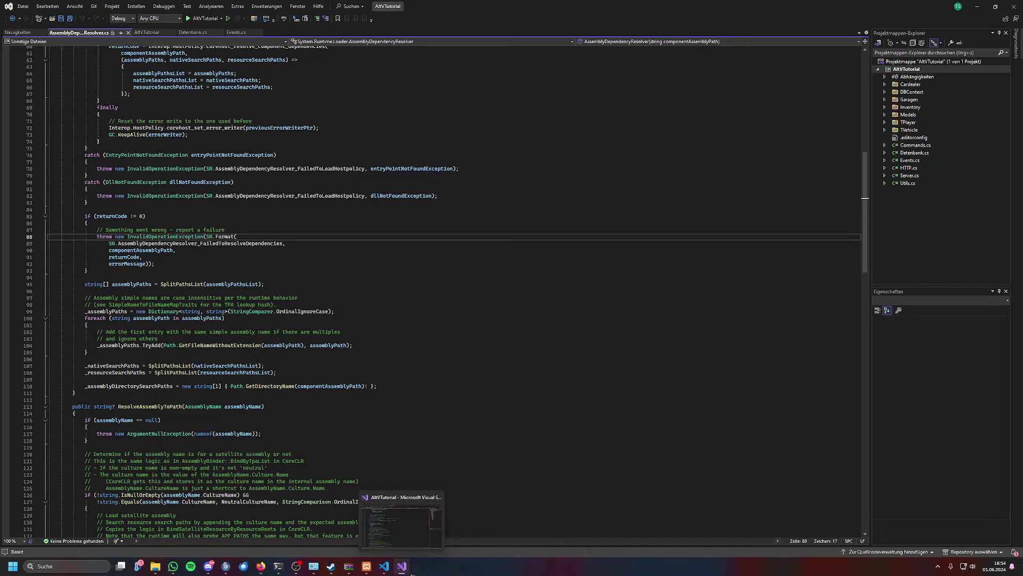
left_click(203, 18)
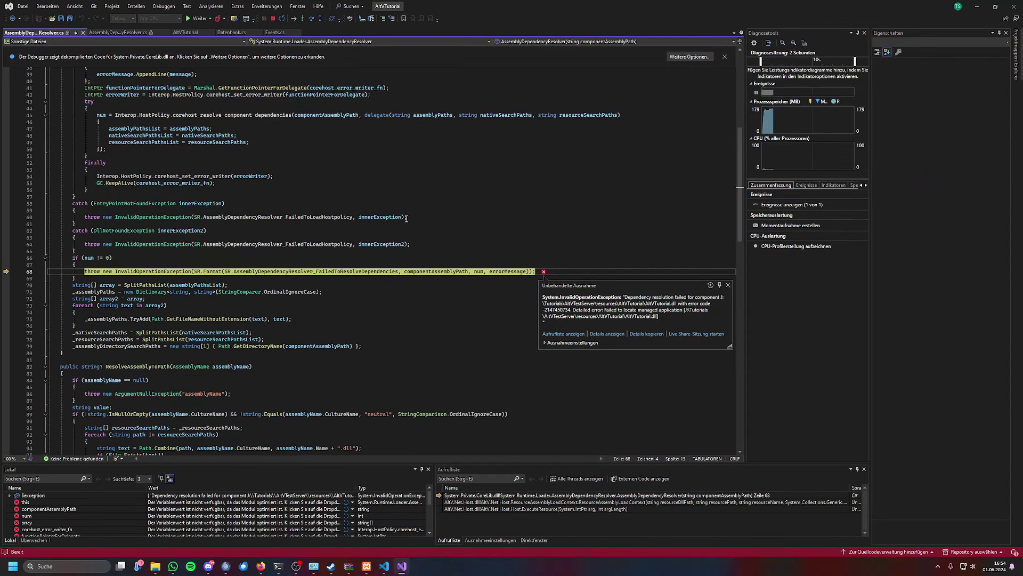
left_click(272, 18)
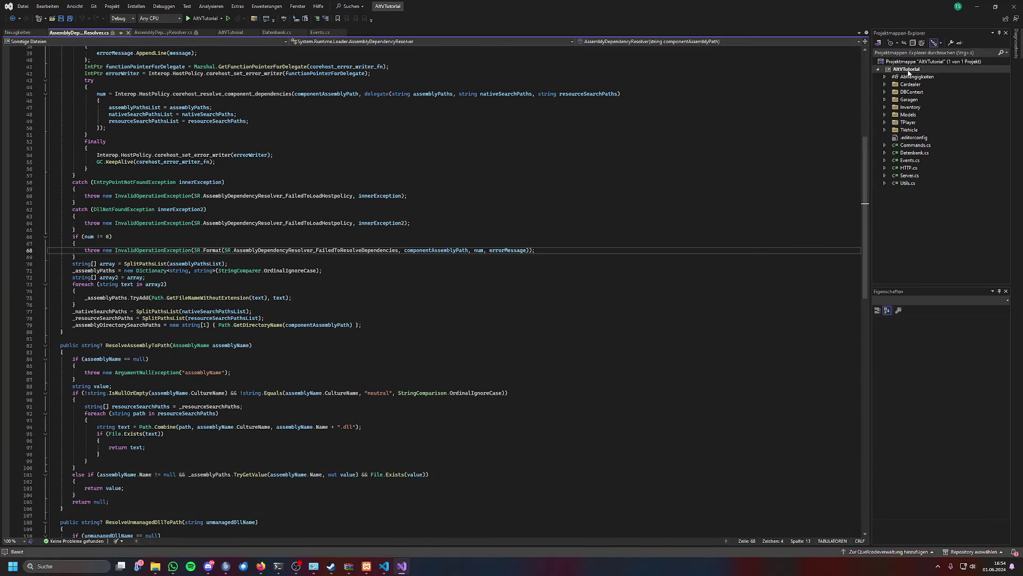
right_click(907, 69)
Search NuGet for altv packages and update AltV.Net to 16.0.15
key("Escape")
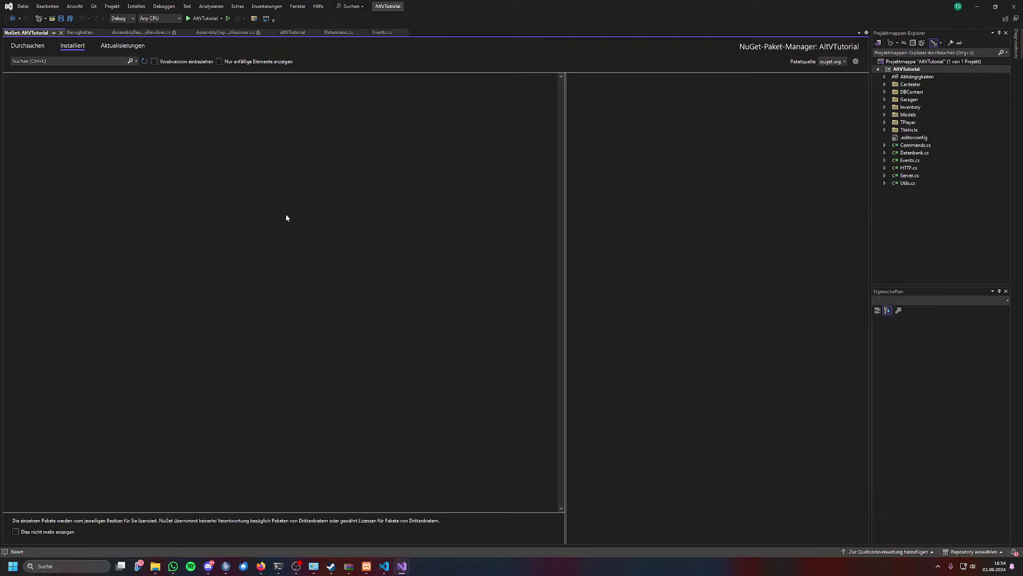
left_click(21, 46)
left_click(55, 61)
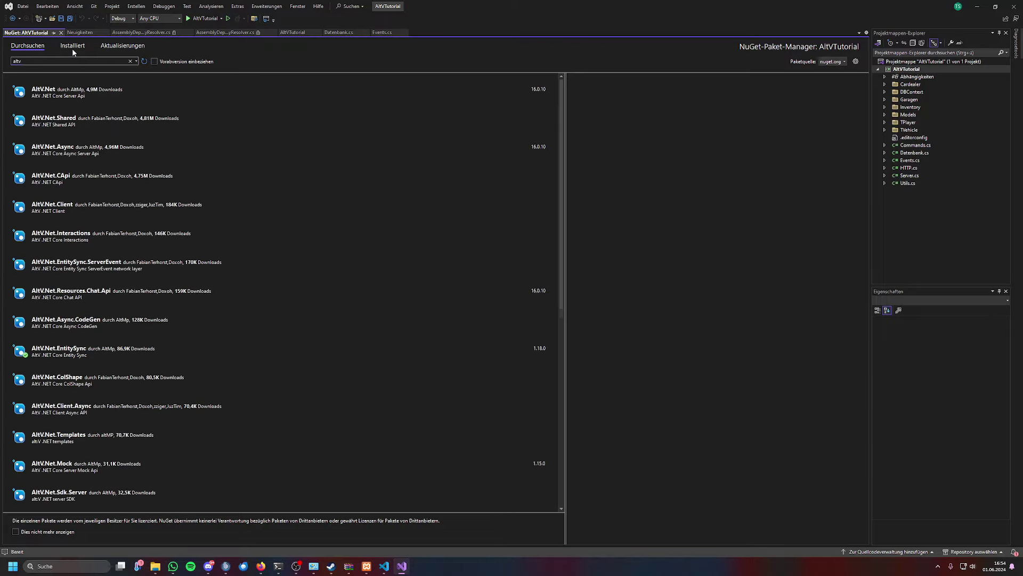
left_click(121, 99)
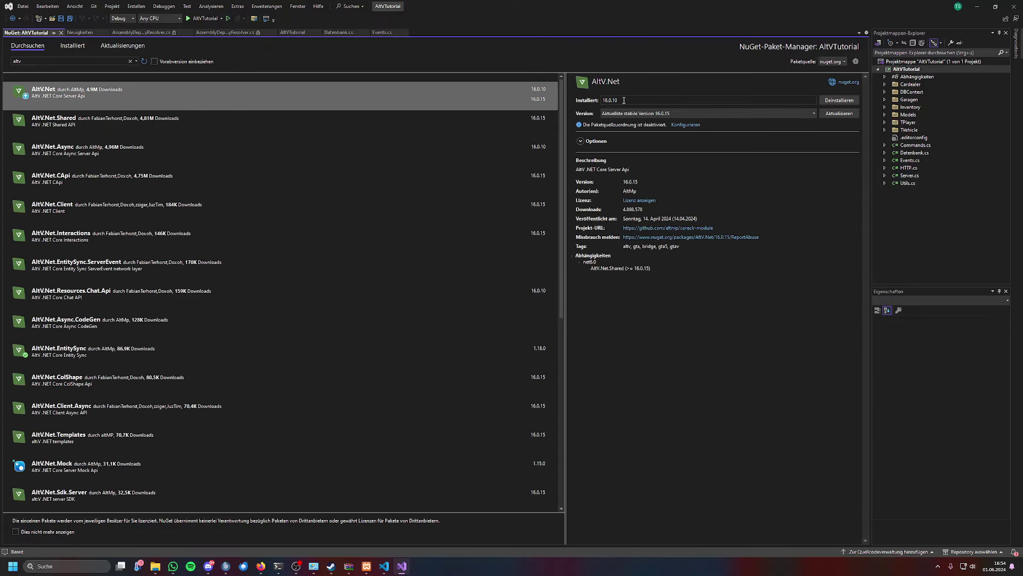
left_click(726, 116)
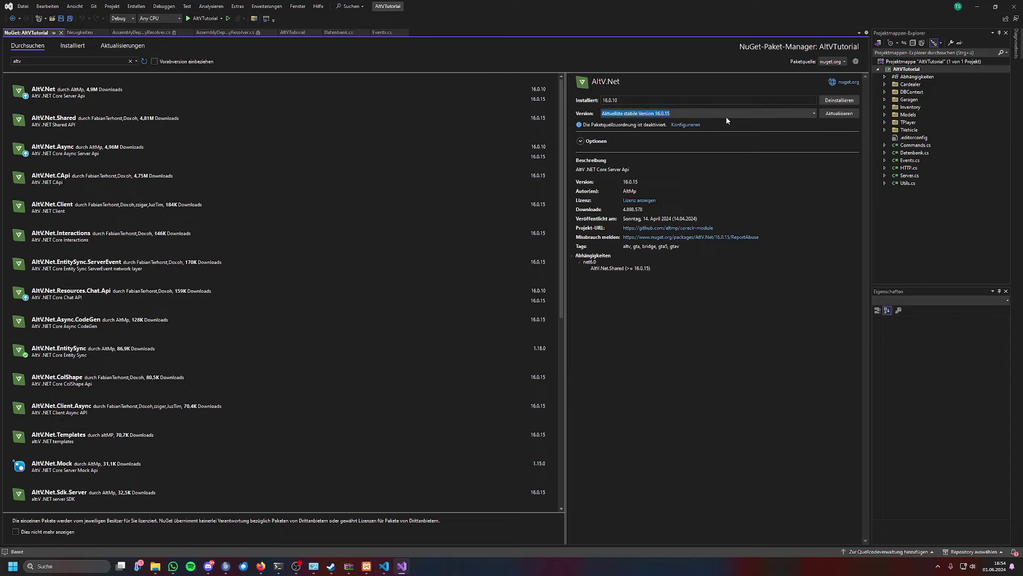
left_click(812, 114)
left_click(813, 114)
left_click(839, 114)
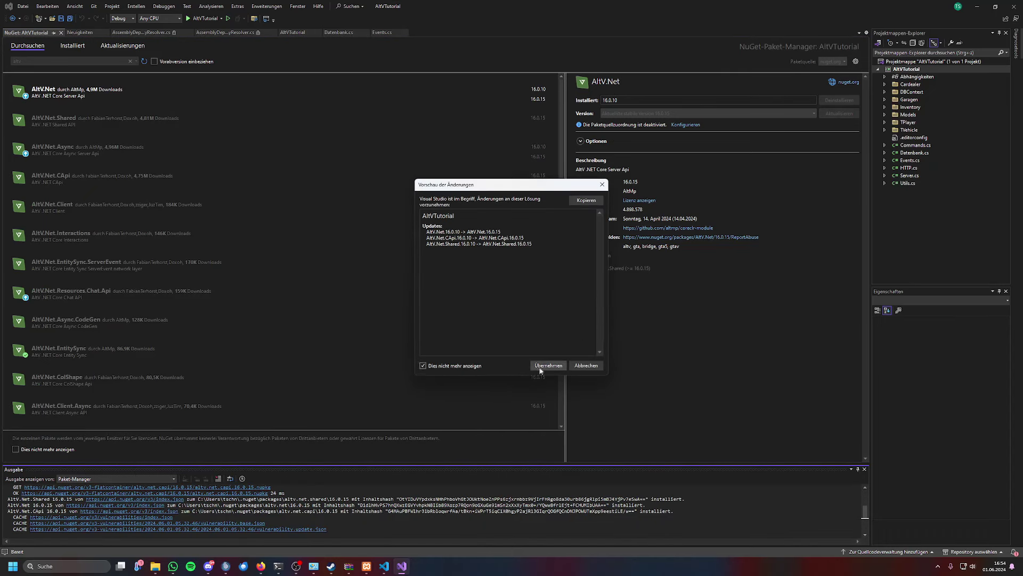
left_click(548, 365)
Install AltV.Net.Shared and update AltV.Net.Async to 16.0.15
left_click(218, 128)
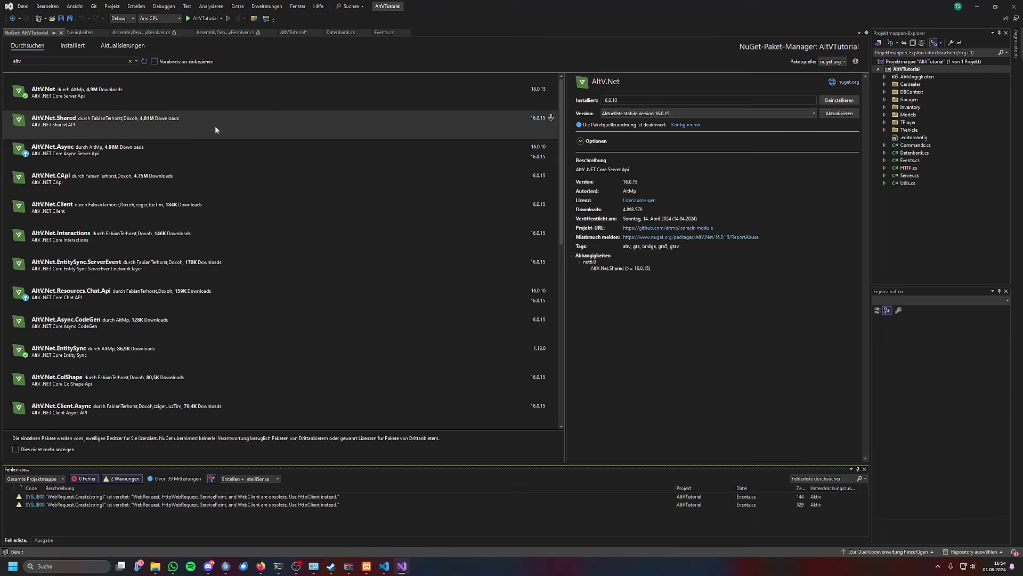
left_click(840, 100)
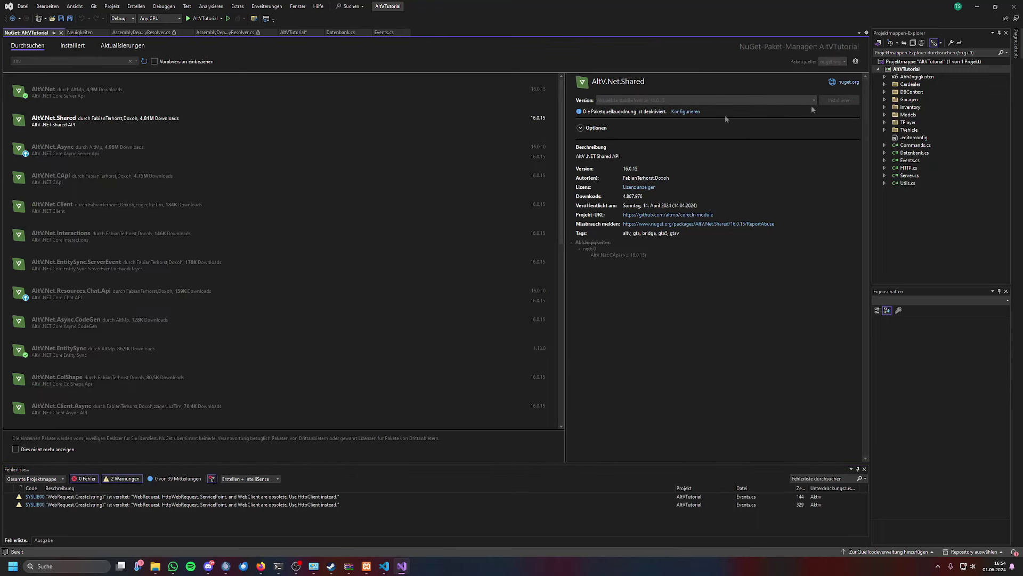
left_click(151, 155)
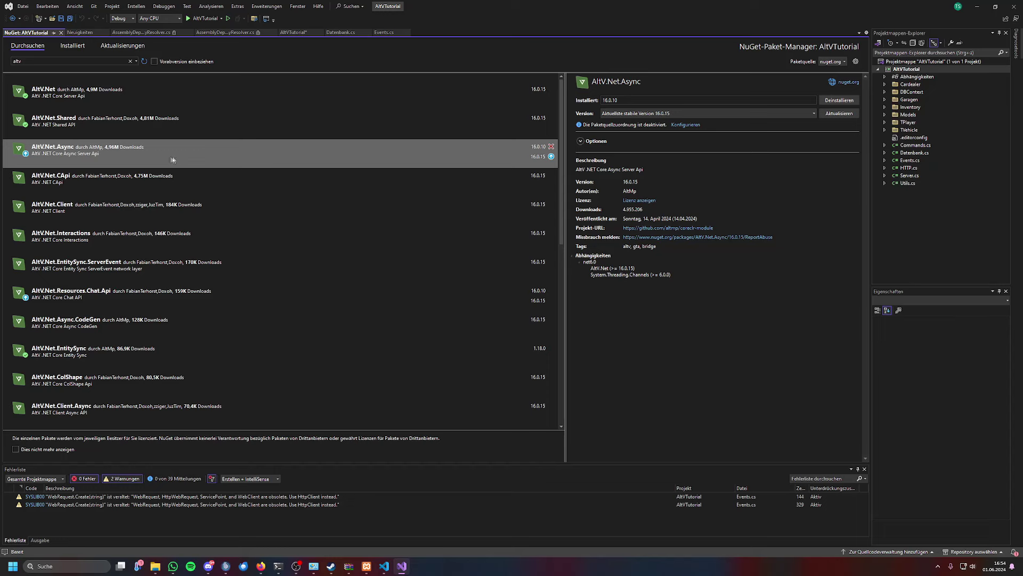
left_click(840, 113)
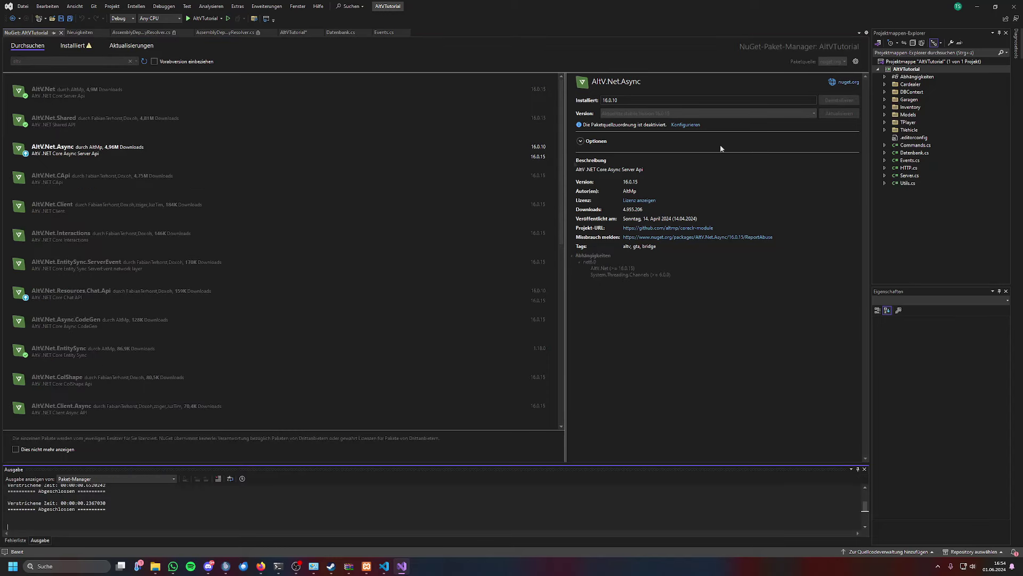
Update AltV.Net.Resources.Chat.Api to 16.0.15 from the available updates list
left_click(212, 184)
left_click(212, 208)
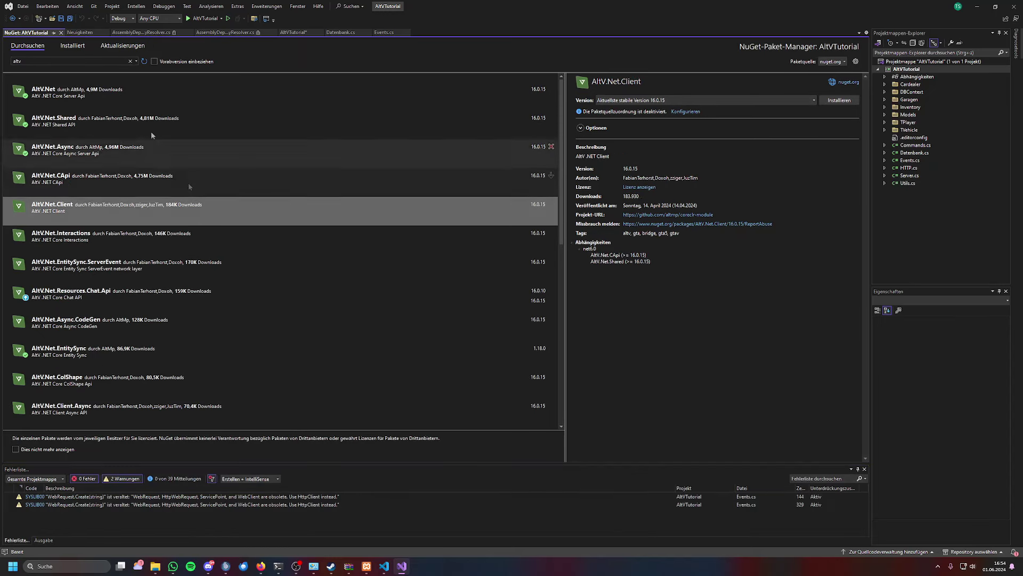
left_click(73, 45)
key("BackSpace")
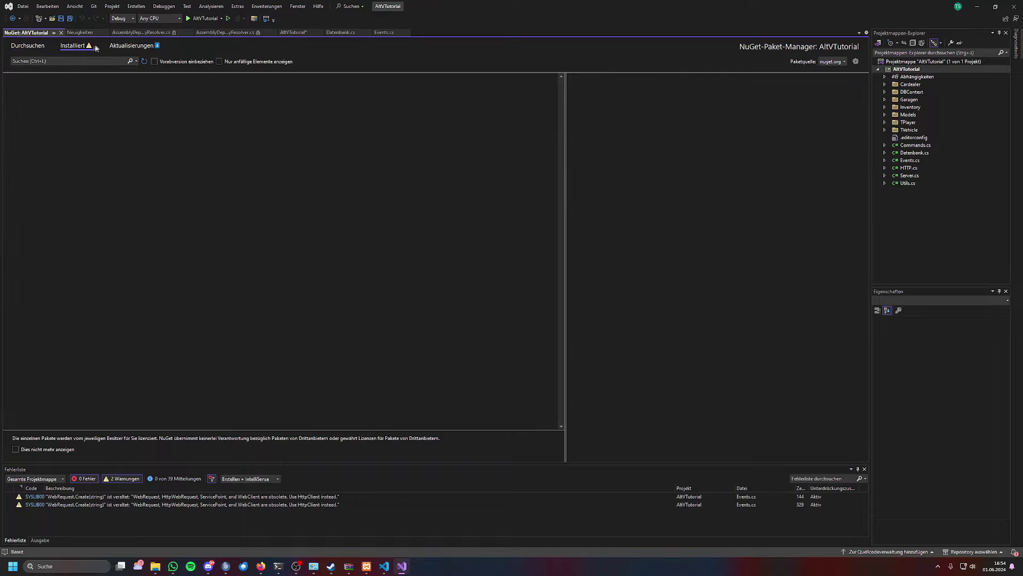
left_click(123, 46)
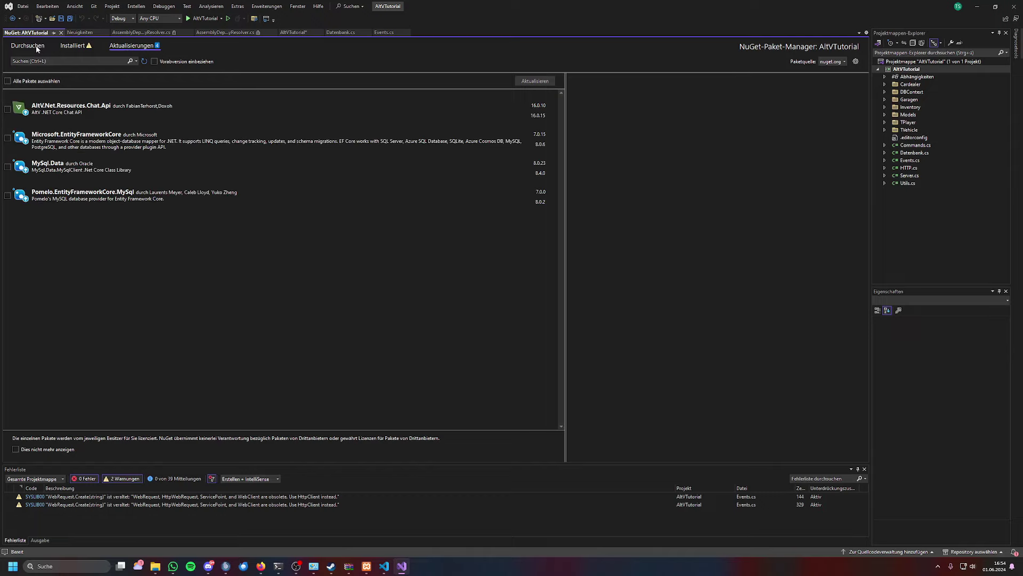
left_click(170, 120)
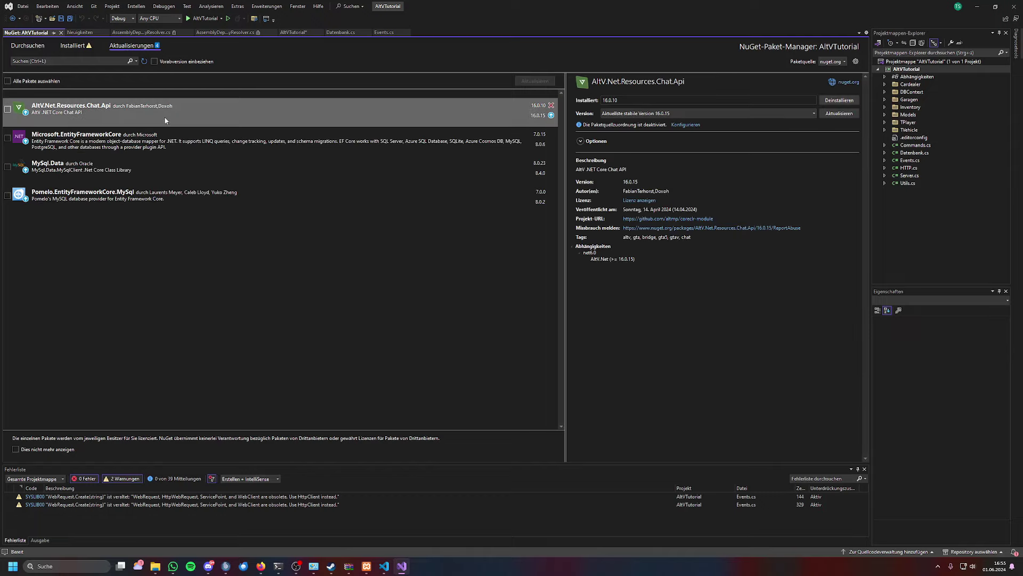
left_click(840, 113)
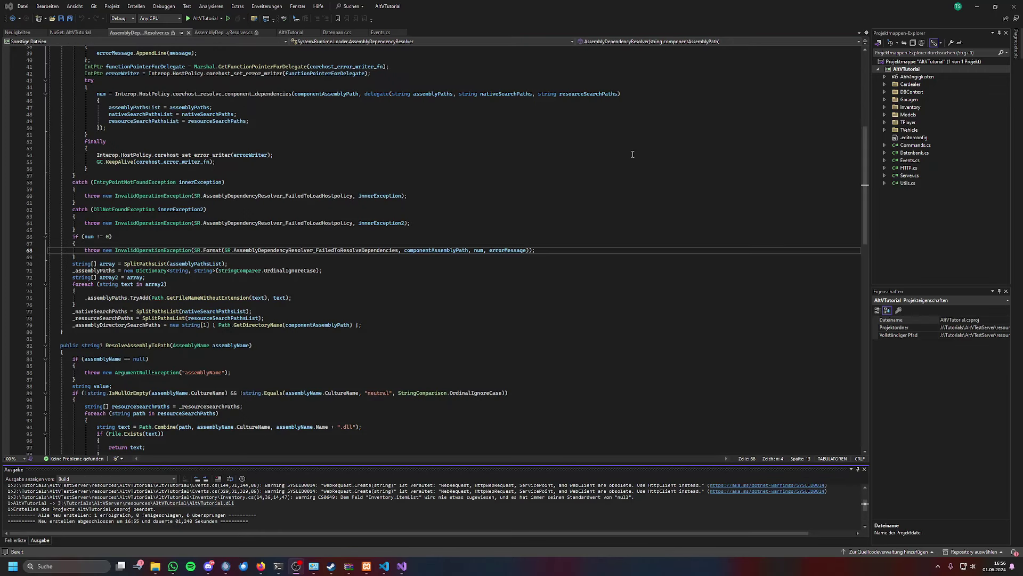
Launch AltVTutorial with debugging until the server console reports 'Server started'
left_click(207, 20)
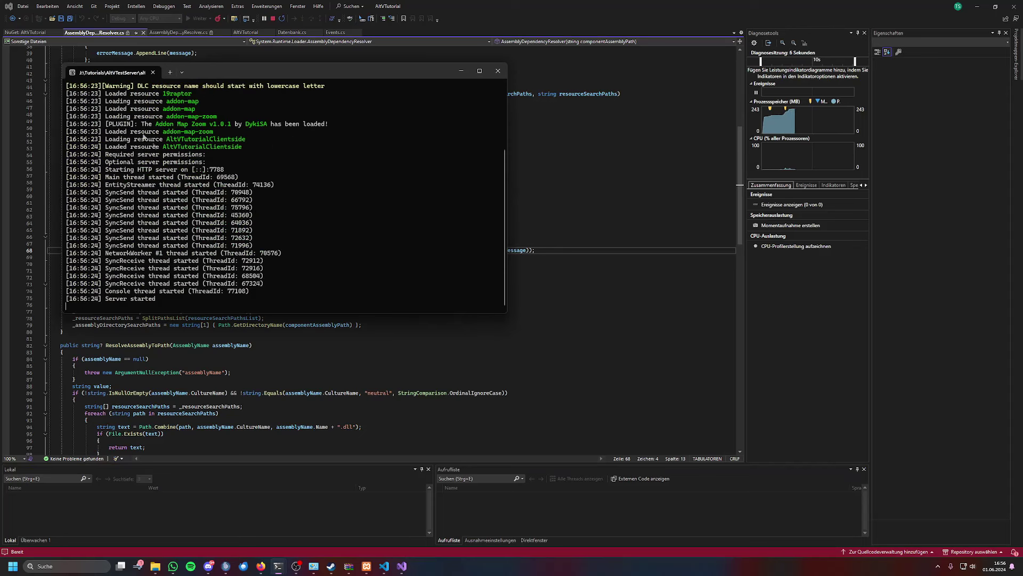
scroll(234, 191, "up", 4)
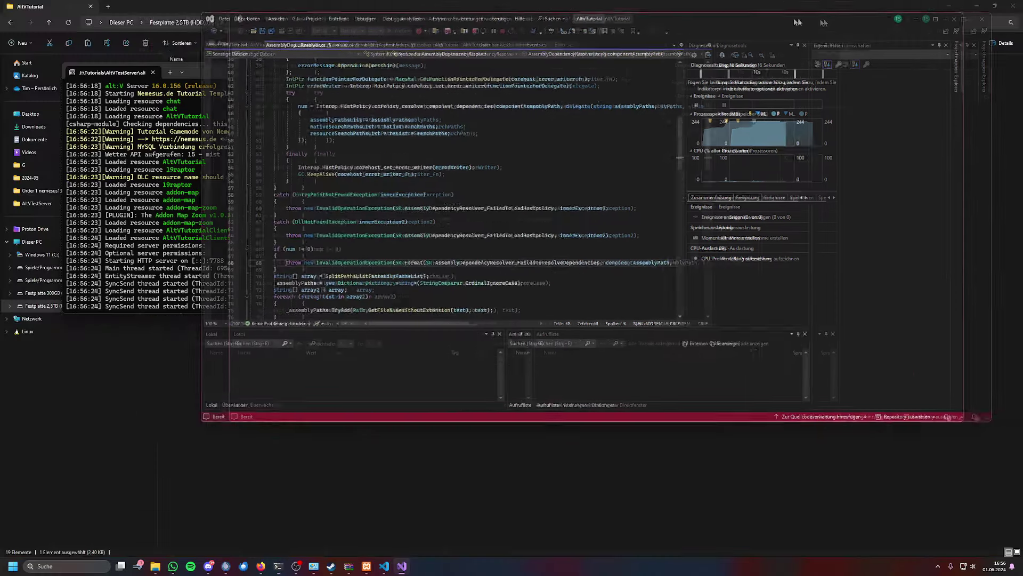
left_click_drag(900, 6, 753, 16)
Minimize File Explorer and start alt:V Multiplayer from its desktop icon
left_click(976, 6)
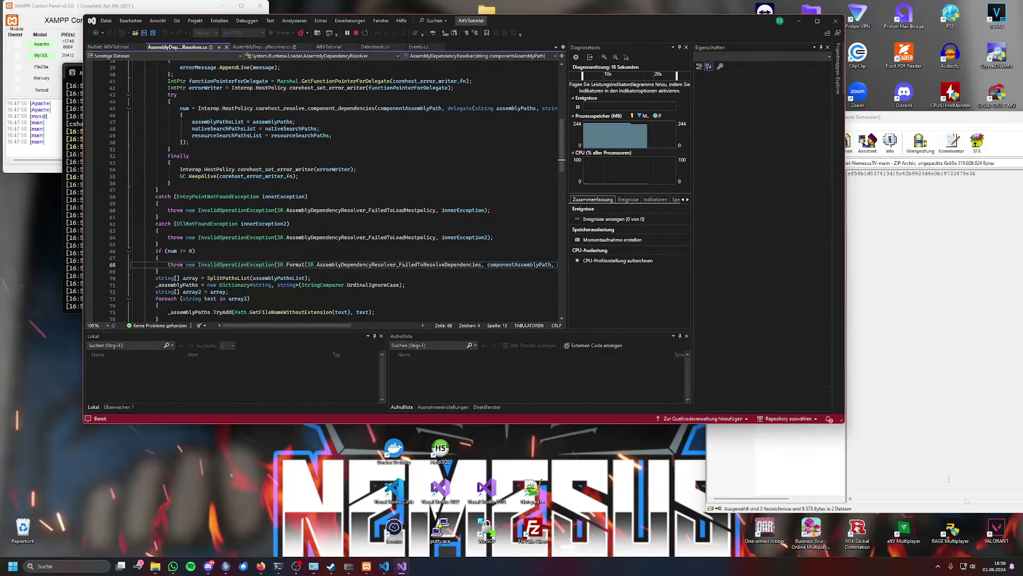
double_click(906, 531)
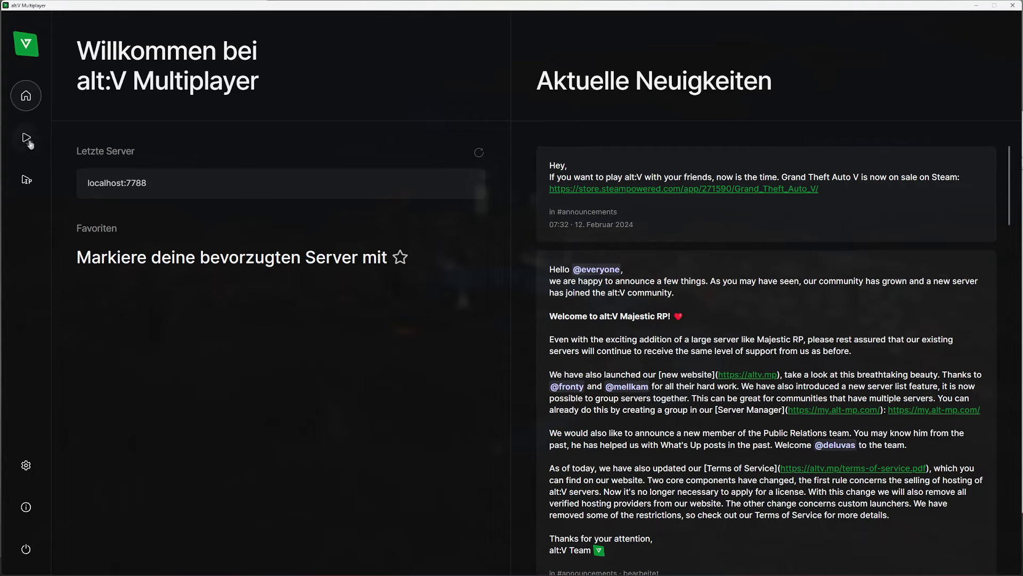
Direct-connect to localhost:7788 with Verbinden
left_click(26, 181)
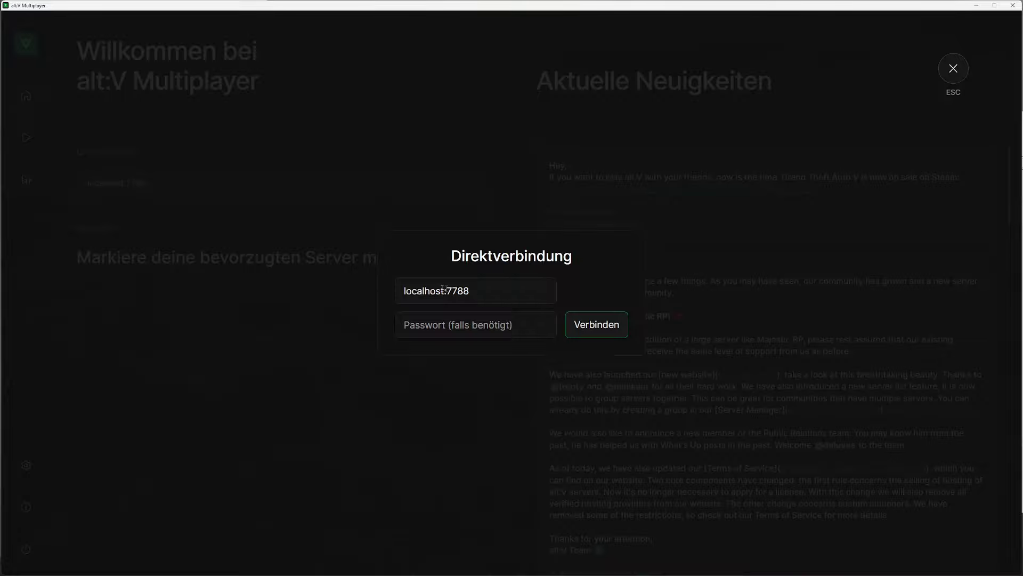
left_click(583, 325)
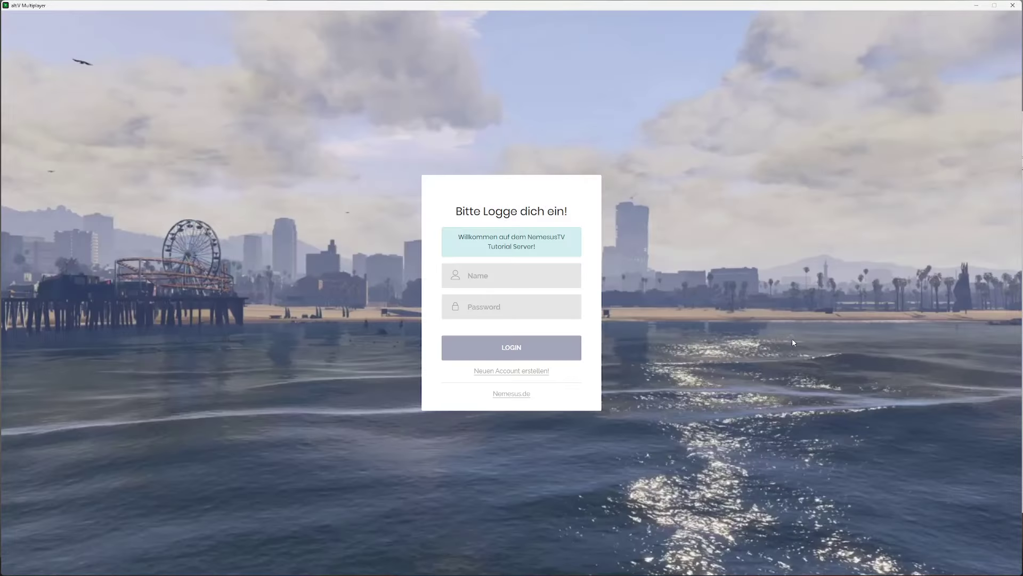
Enter the test account name and password in the login panel and log in to the tutorial server
left_click(502, 285)
type("Testuser")
key("Tab")
left_click(511, 347)
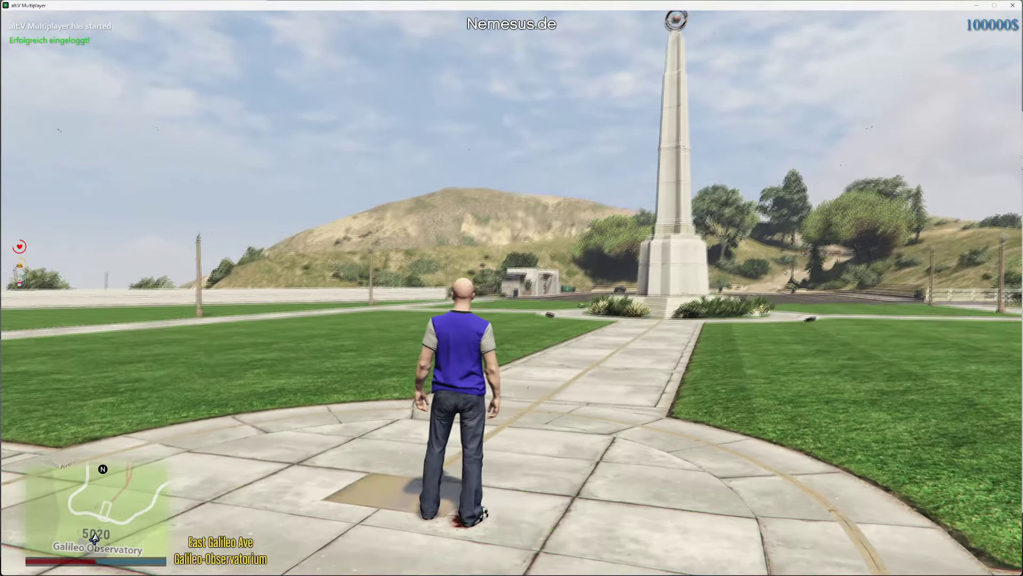
Walk the character forward, turn toward the lawn, then continue up the observatory path to the obelisk
key("w")
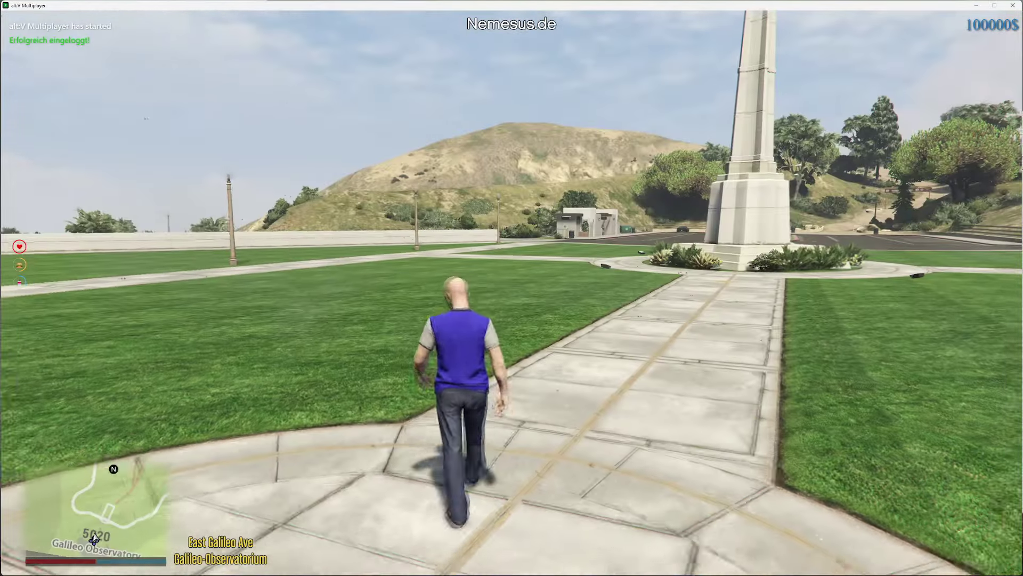
key("a")
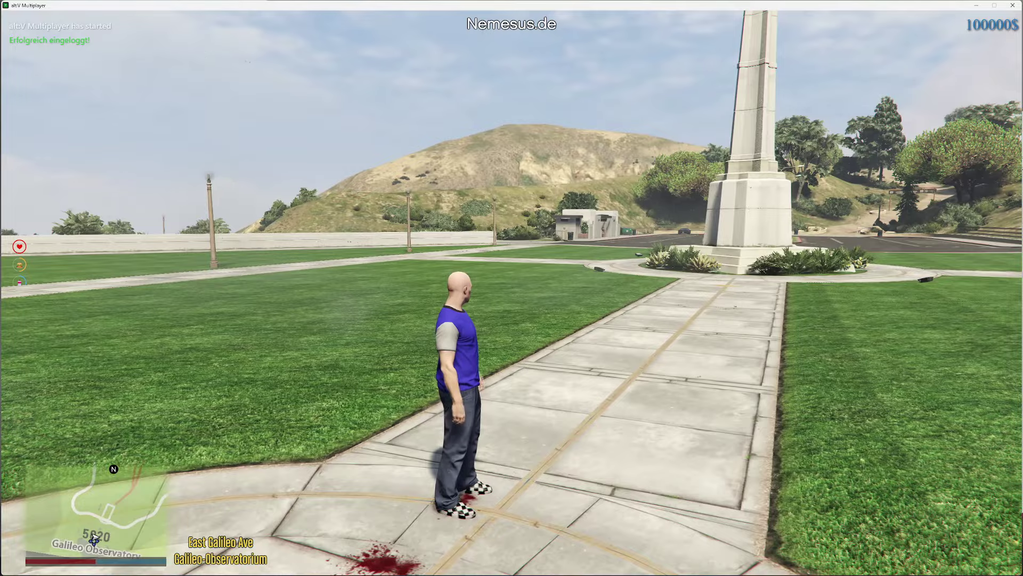
key("w")
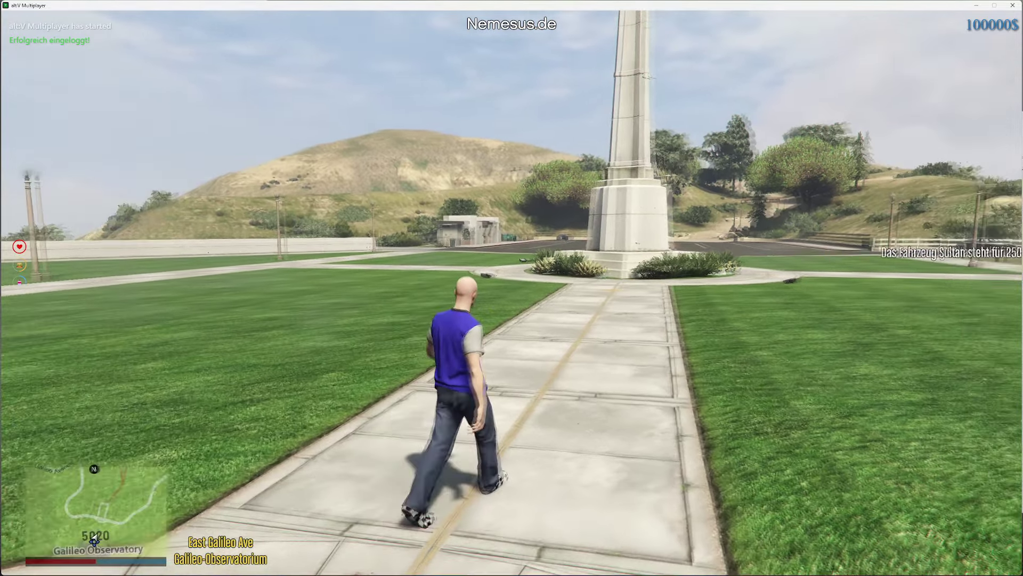
key("w")
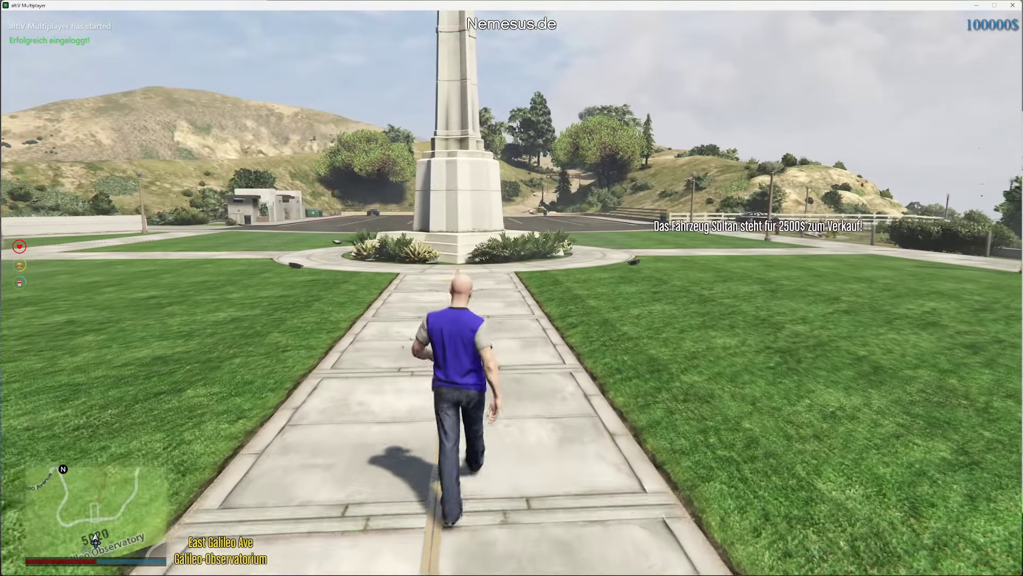
key("w")
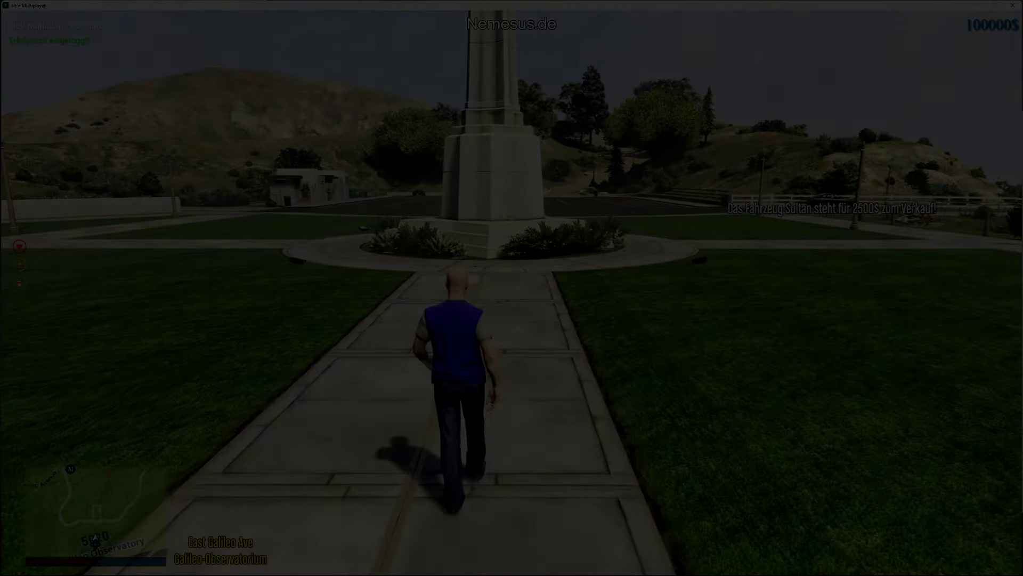